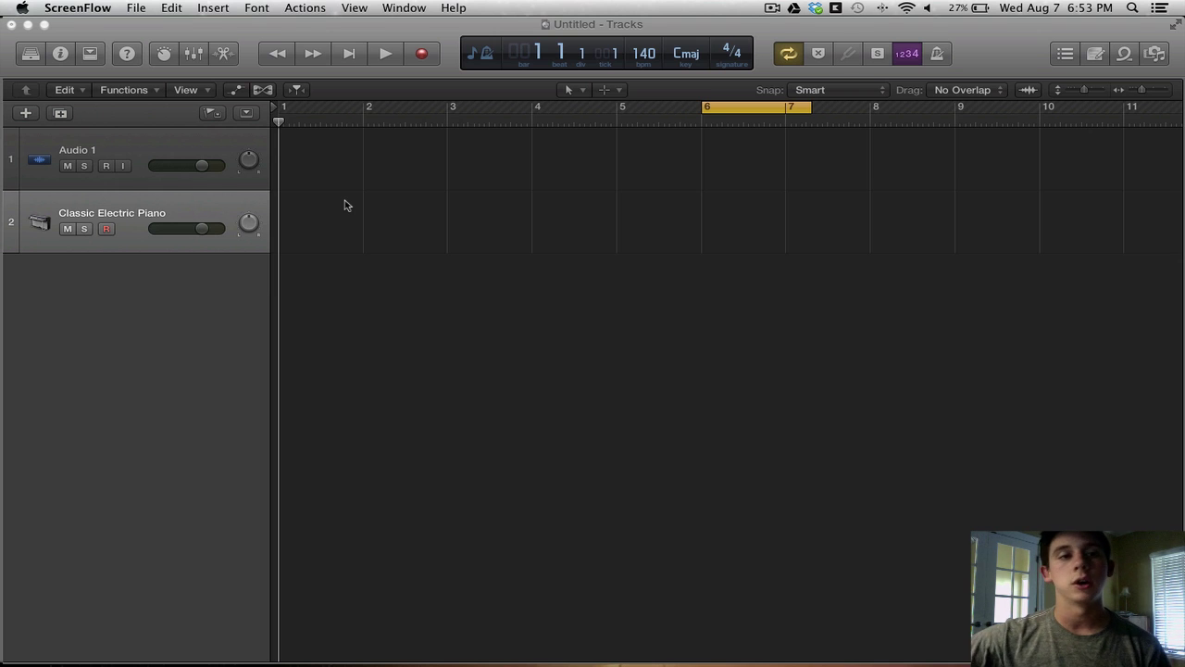
Step: Bring the Untitled project window to the front and select the Audio 1 track
{"action": "left_click", "coordinate": [343, 204]}
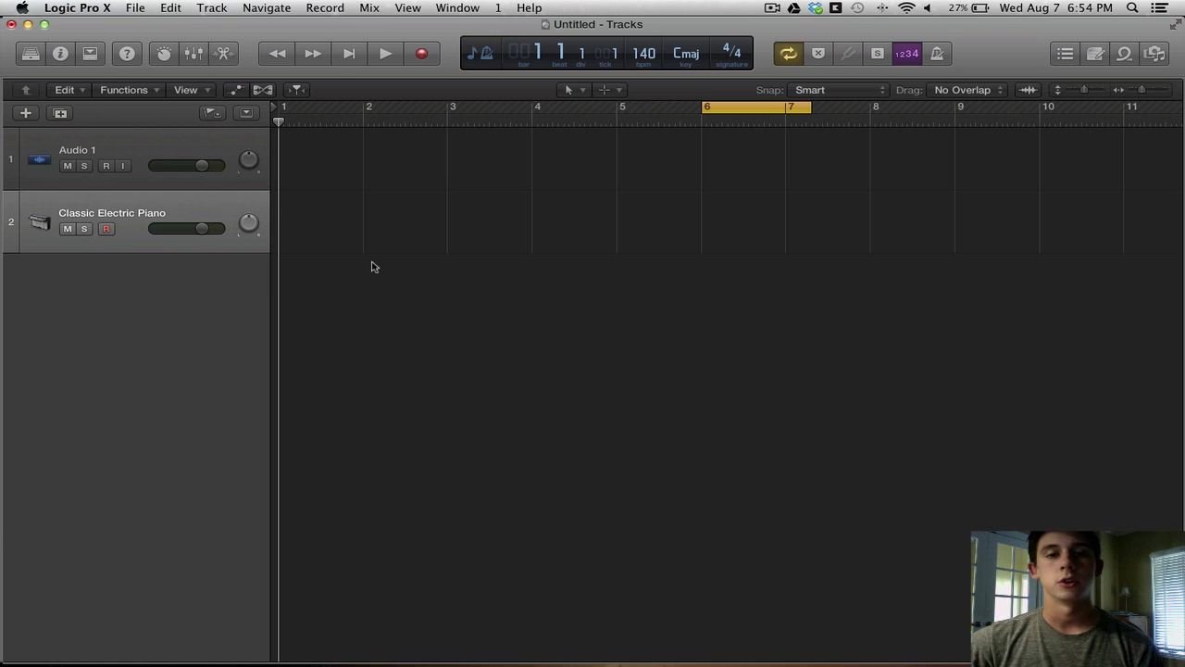
{"action": "left_click", "coordinate": [142, 145]}
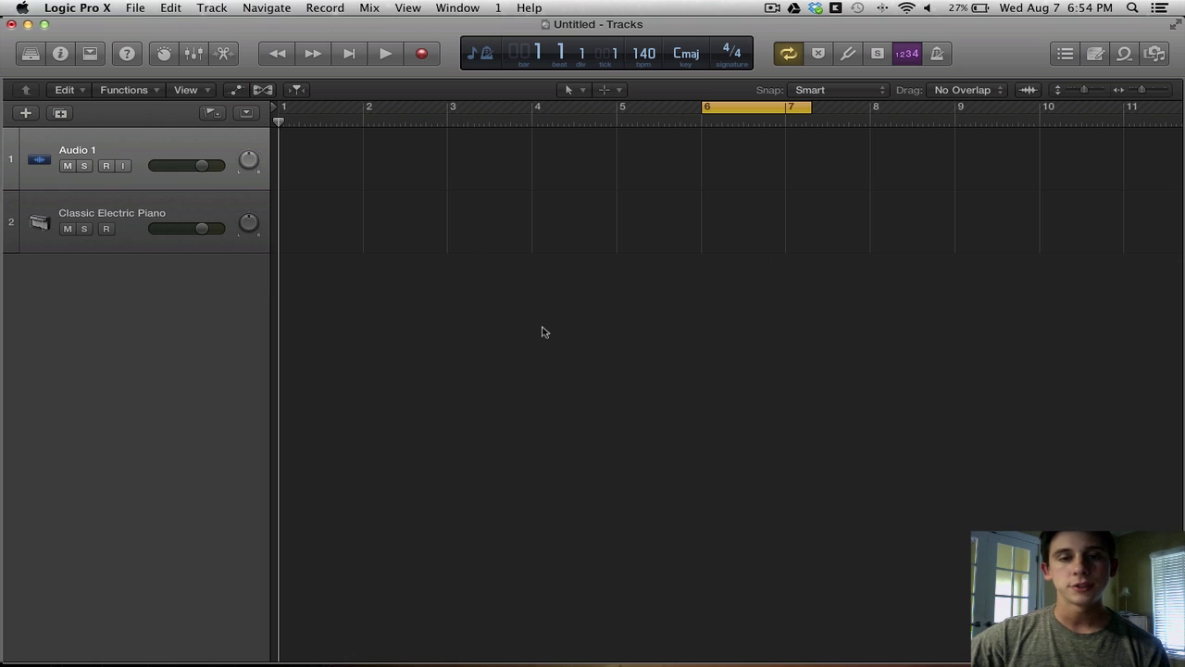
Step: Load the Acoustic Guitar 'Sharp Strum' patch from the Library onto the first track
{"action": "left_click", "coordinate": [31, 54]}
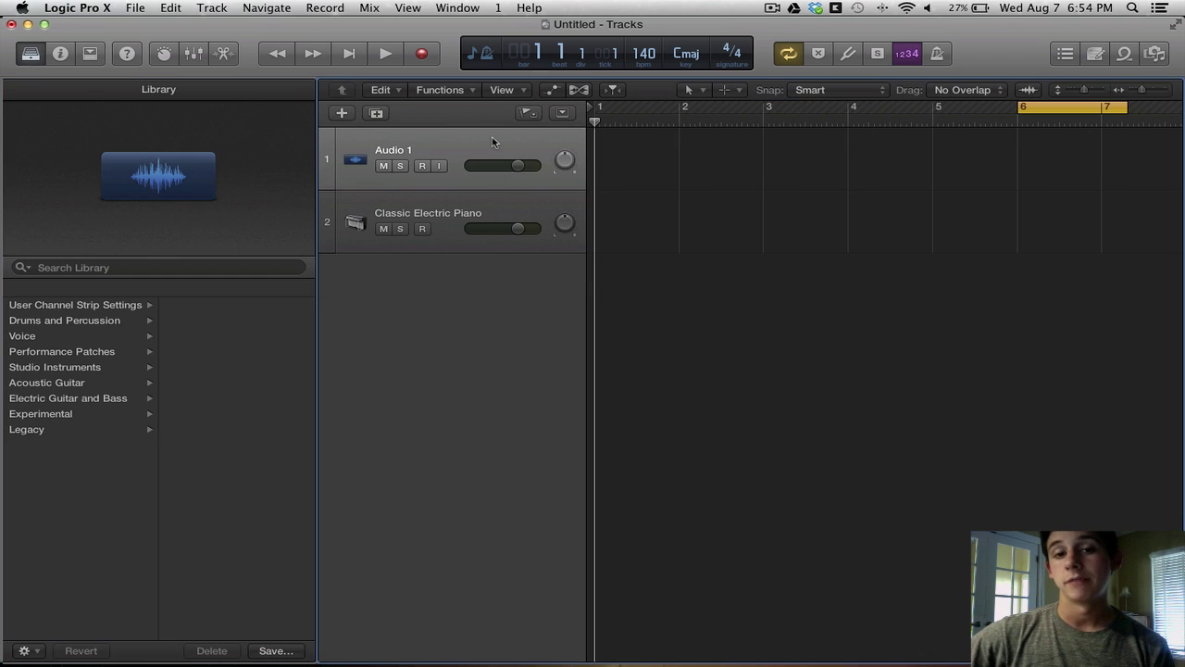
{"action": "left_click", "coordinate": [104, 382]}
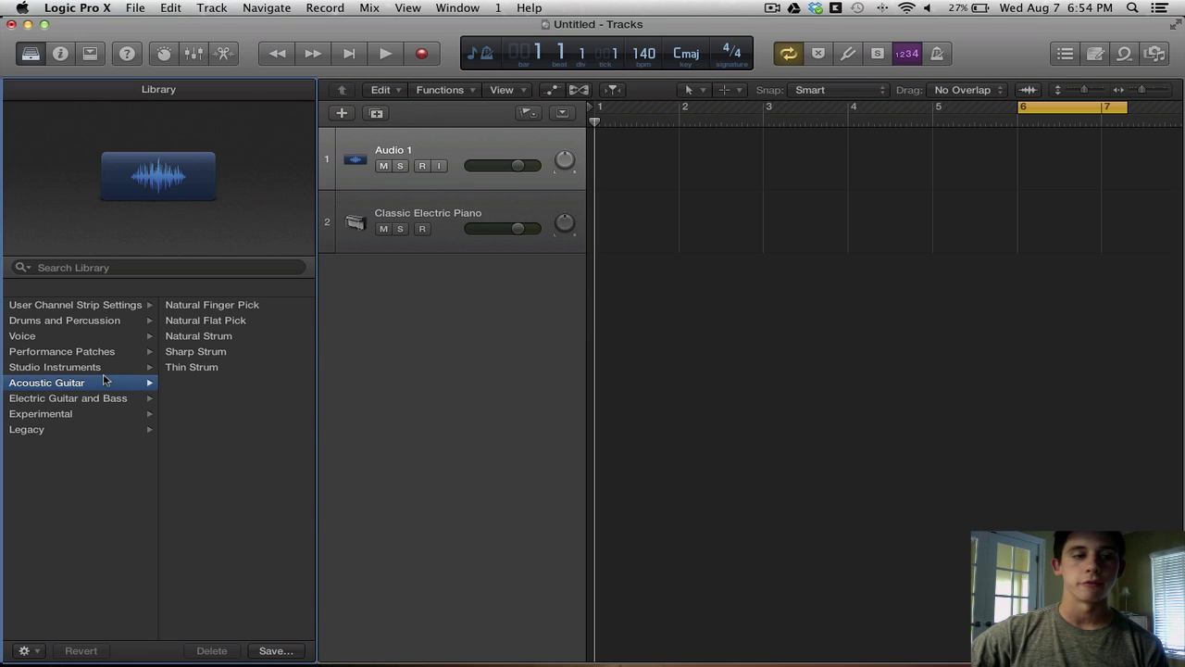
{"action": "left_click", "coordinate": [234, 356]}
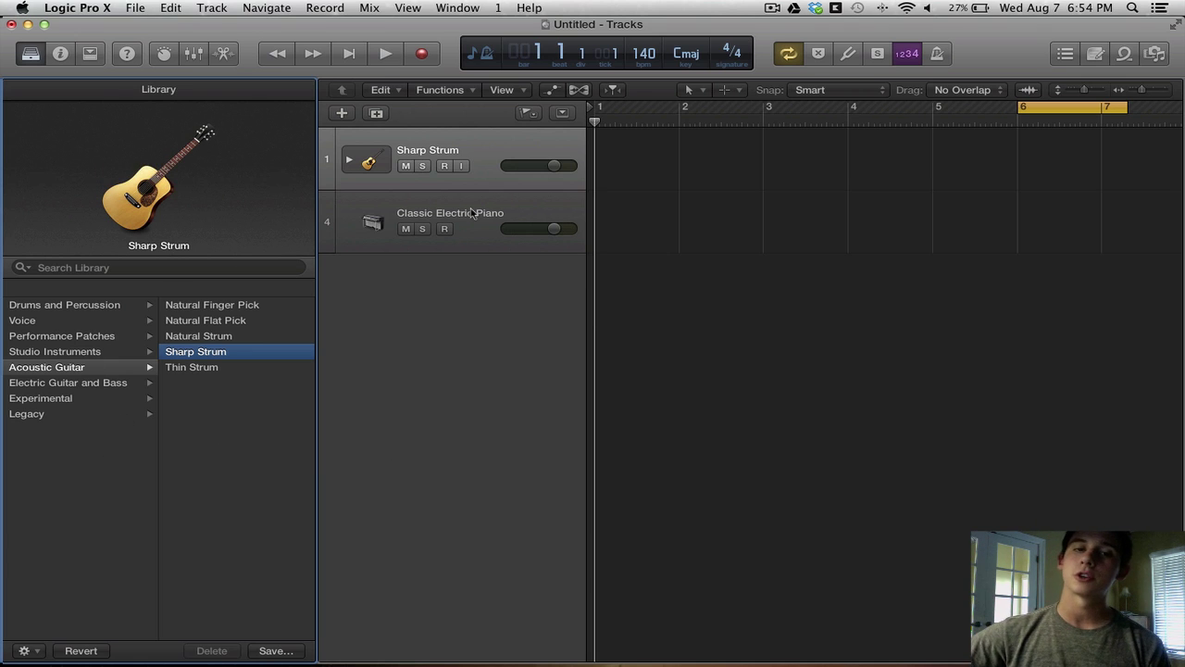
Step: Expand and collapse the Sharp Strum track stack, then select Classic Electric Piano
{"action": "left_click", "coordinate": [349, 159]}
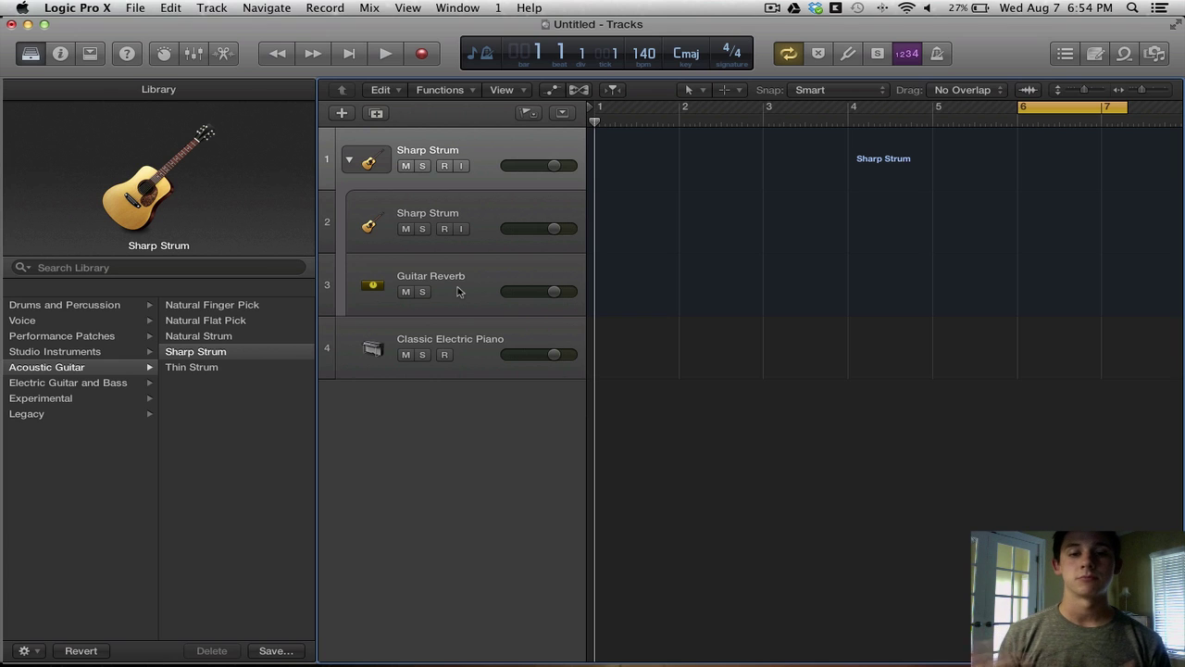
{"action": "left_click", "coordinate": [350, 159]}
{"action": "left_click", "coordinate": [441, 204]}
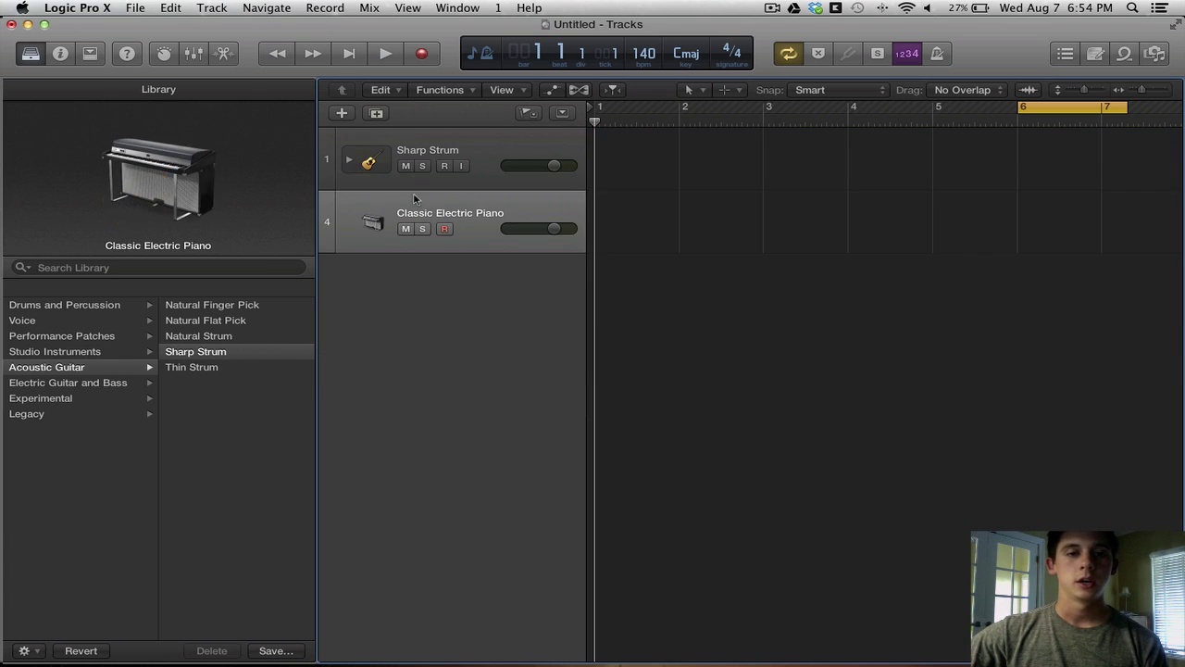
{"action": "left_click", "coordinate": [405, 156]}
{"action": "left_click", "coordinate": [471, 223]}
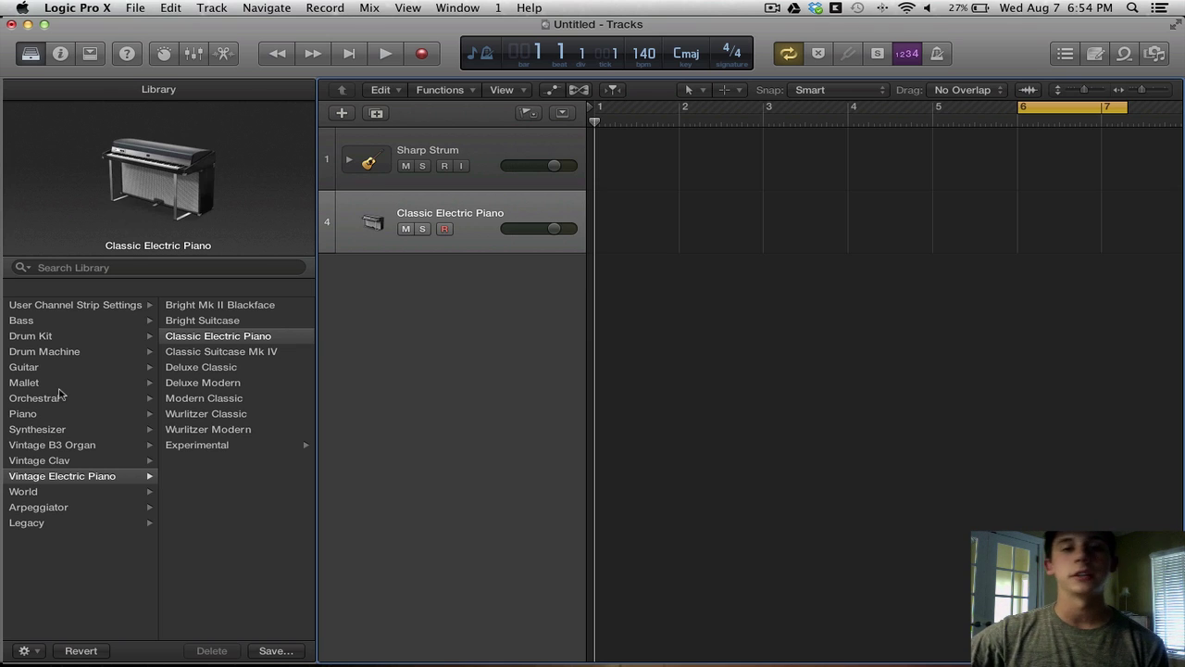
Step: Load Synthesizer > Lead > Power Lead onto the second track, then expand and collapse its stack
{"action": "left_click", "coordinate": [57, 427]}
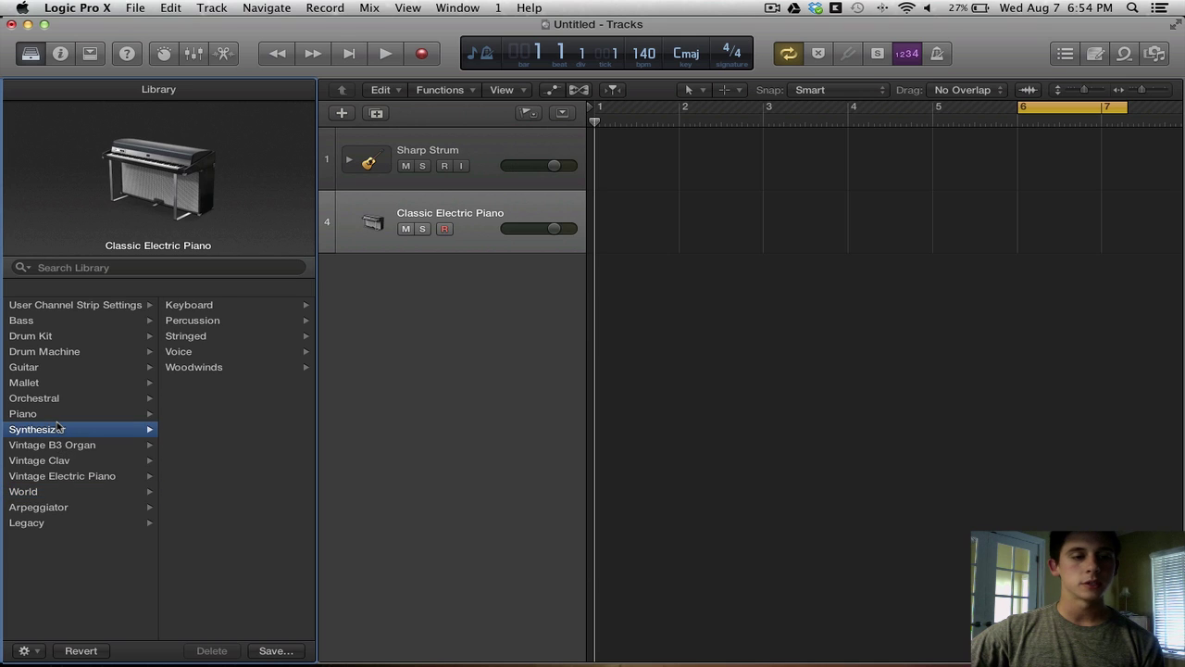
{"action": "left_click", "coordinate": [185, 399]}
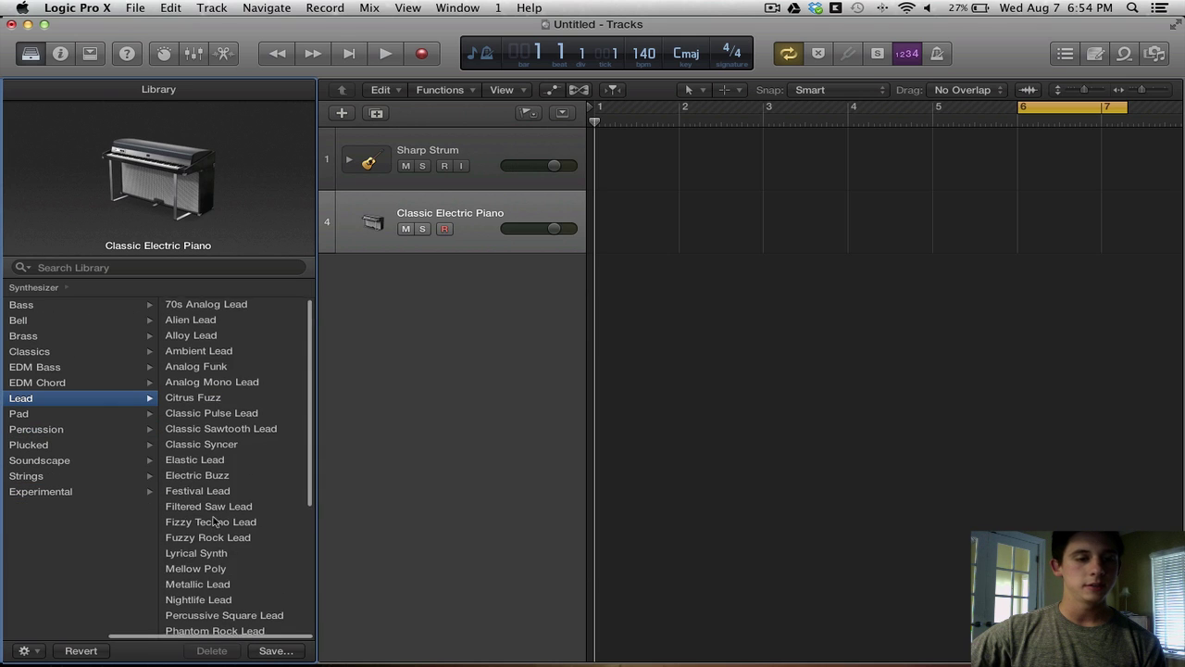
{"action": "scroll", "coordinate": [213, 522], "scroll_direction": "down", "scroll_amount": 4}
{"action": "left_click", "coordinate": [220, 514]}
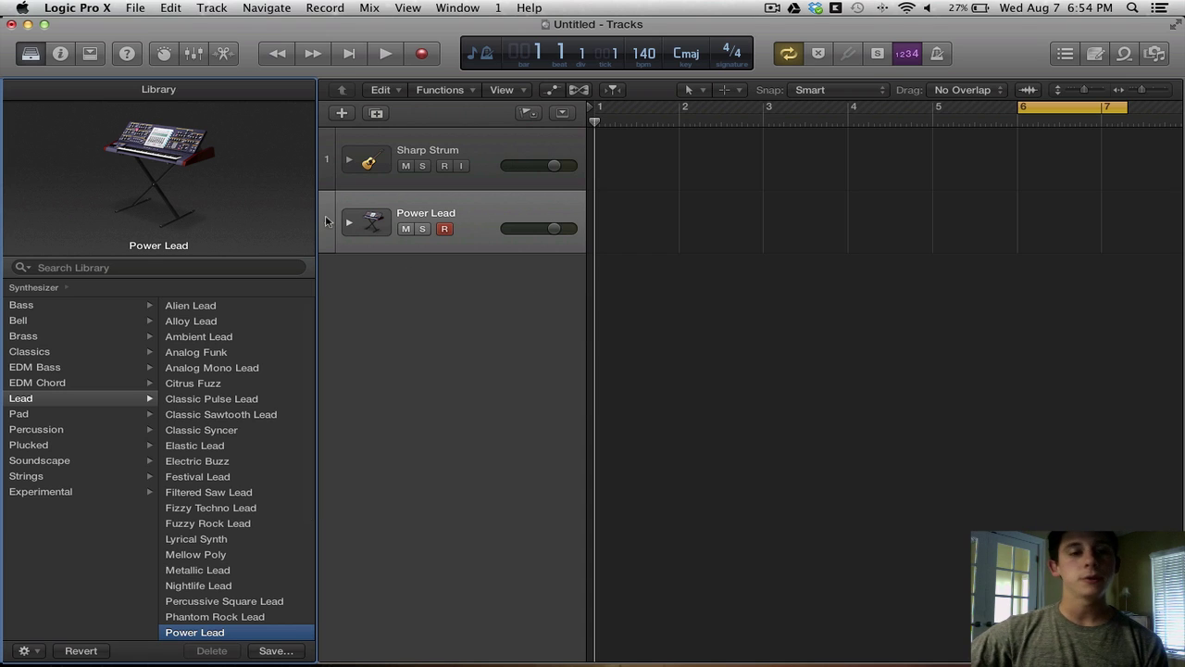
{"action": "left_click", "coordinate": [348, 222]}
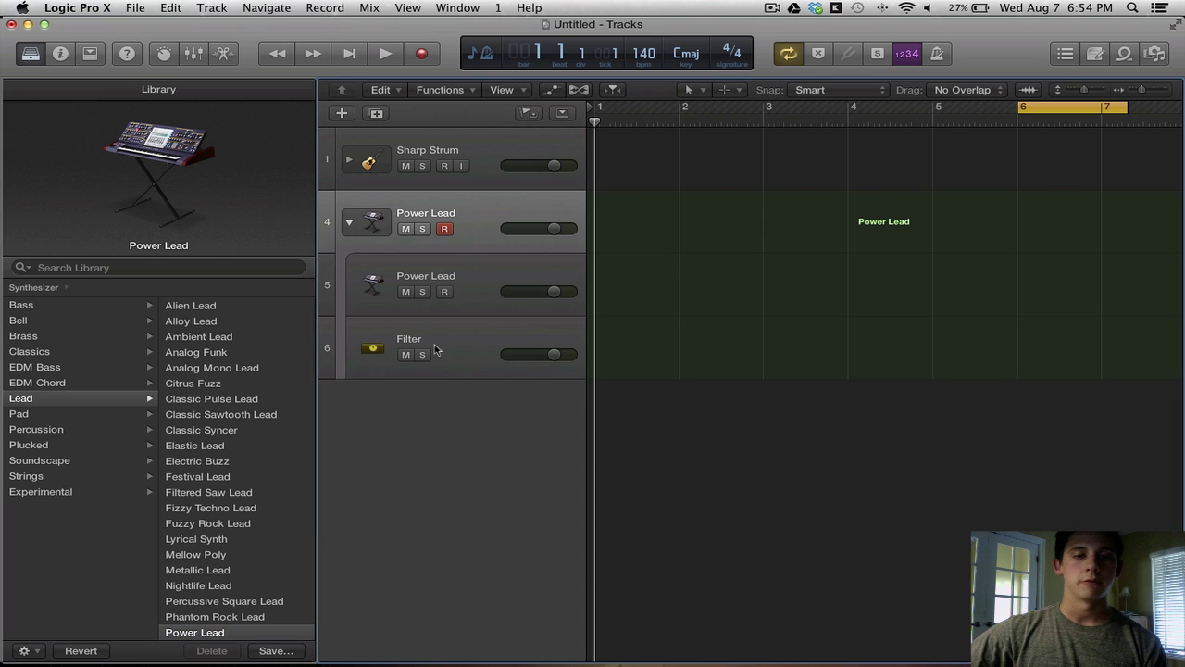
{"action": "left_click", "coordinate": [349, 223]}
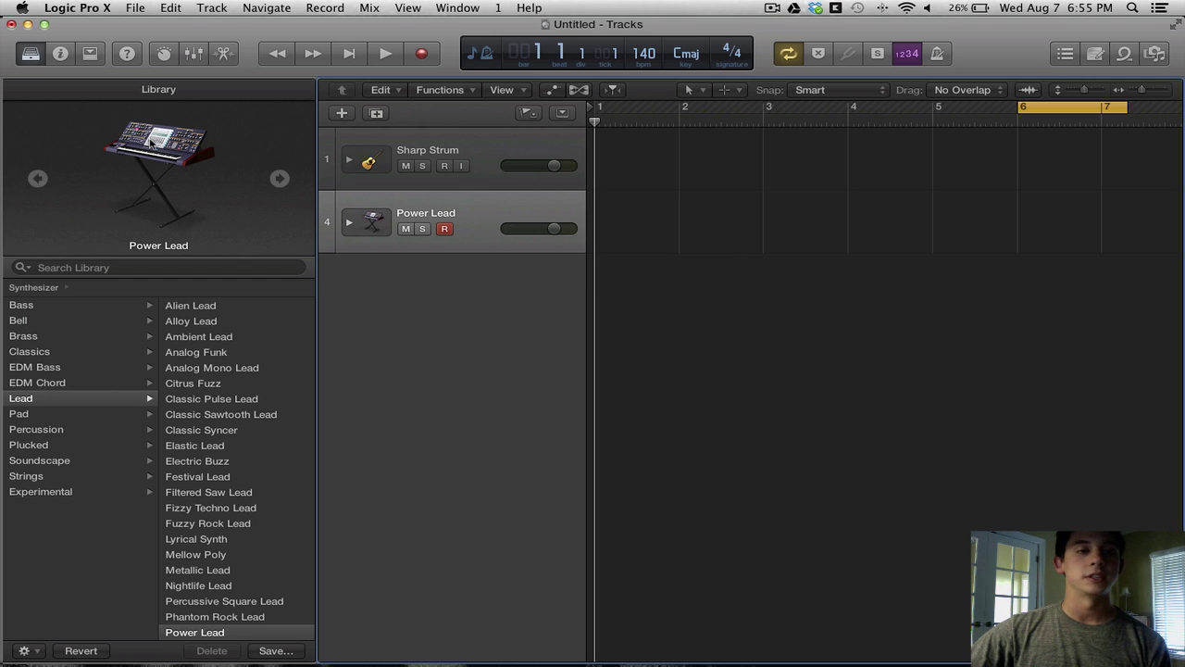
Step: Close the Library, open the Inspector with I, and select the Sharp Strum track
{"action": "left_click", "coordinate": [30, 53]}
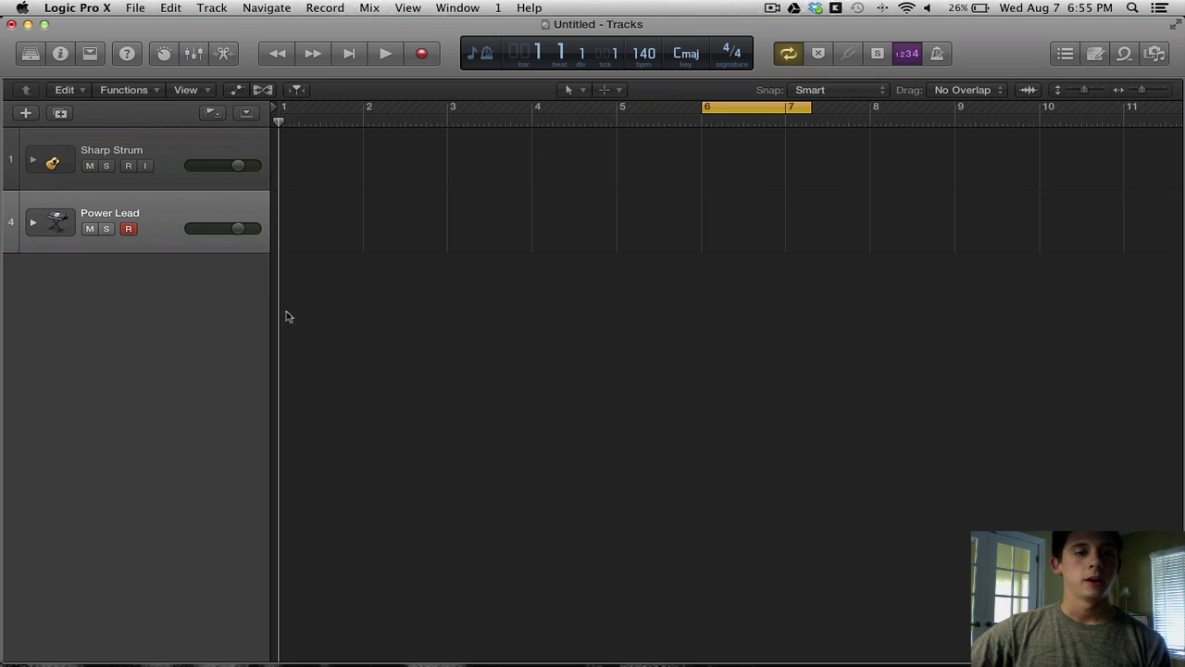
{"action": "key", "text": "i"}
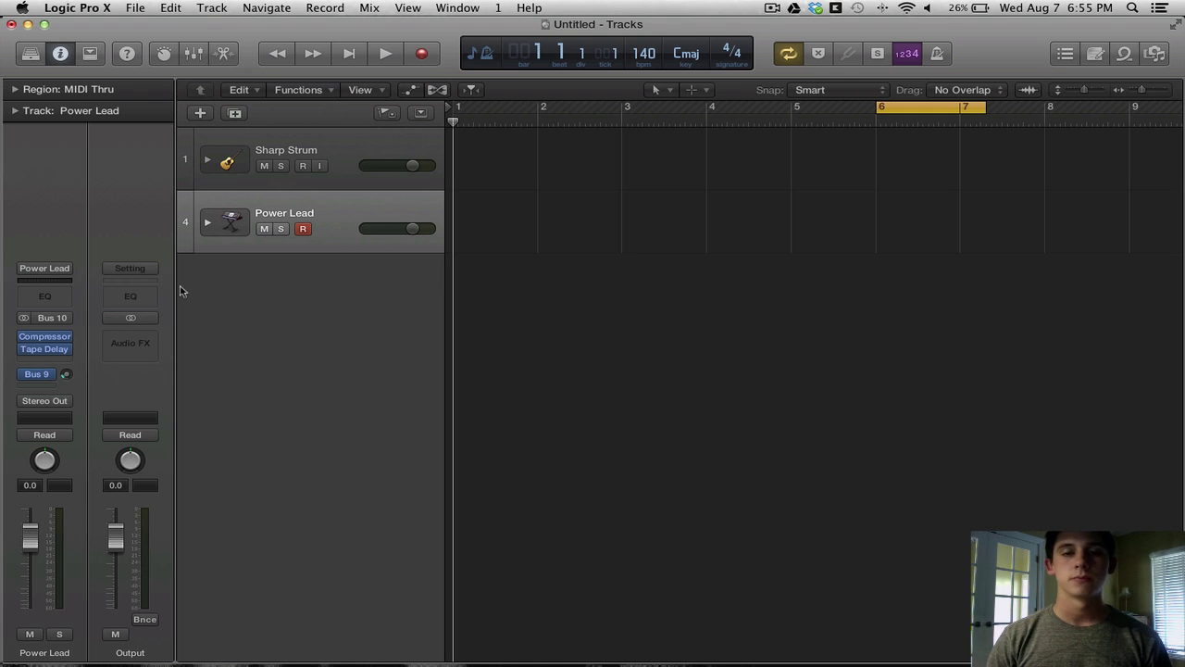
{"action": "left_click", "coordinate": [331, 163]}
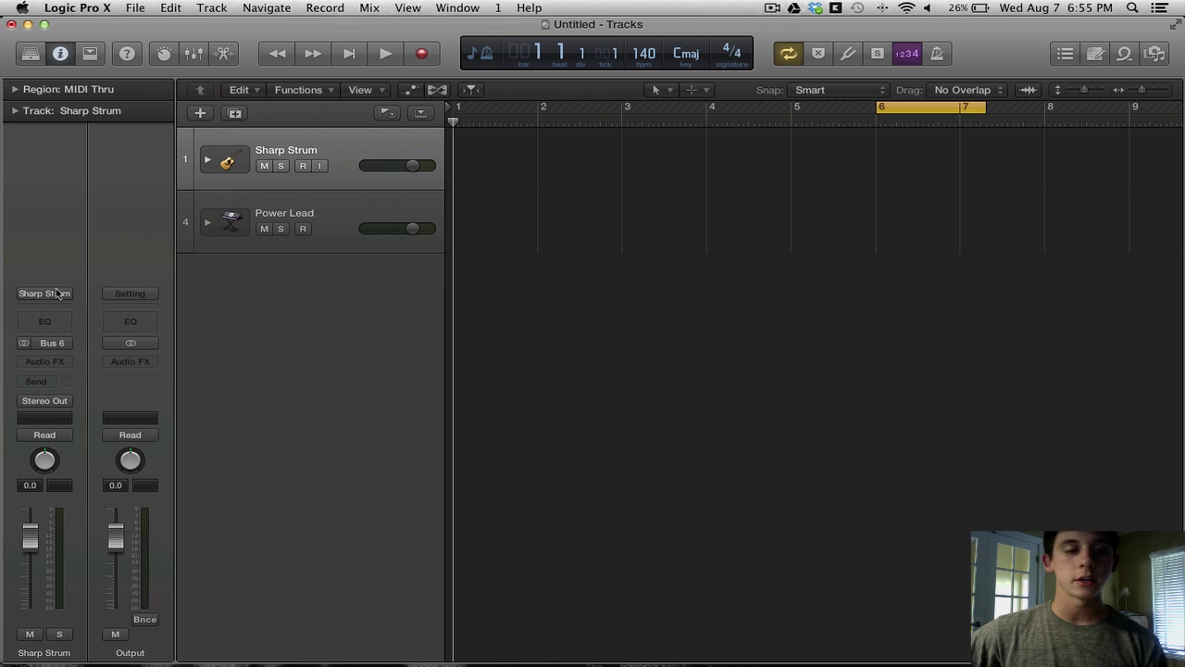
Step: Select Power Lead and view its Bus 9 aux strip, then the Stereo Out strip
{"action": "mouse_move", "coordinate": [57, 650]}
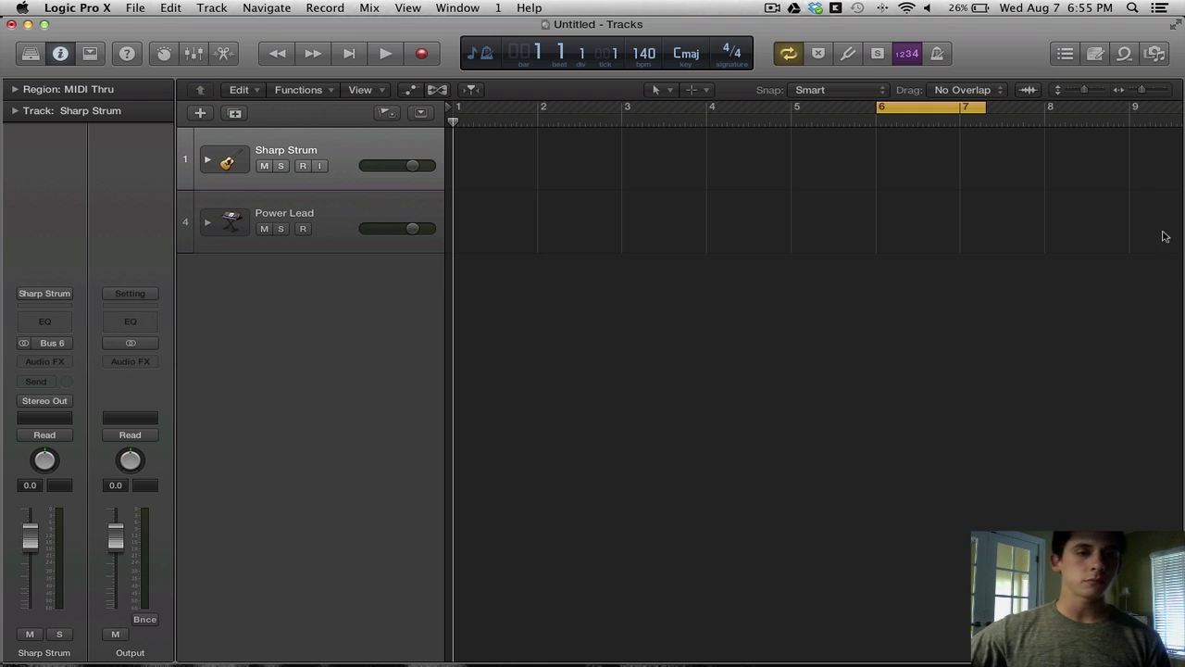
{"action": "left_click", "coordinate": [340, 228]}
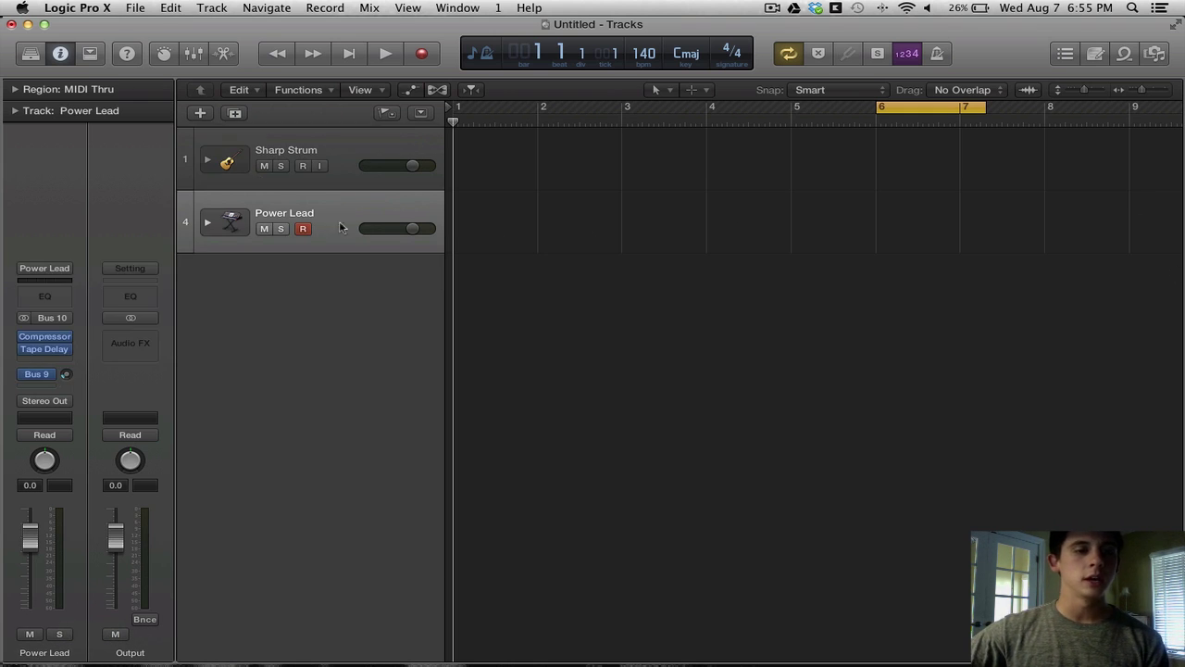
{"action": "left_click", "coordinate": [38, 375]}
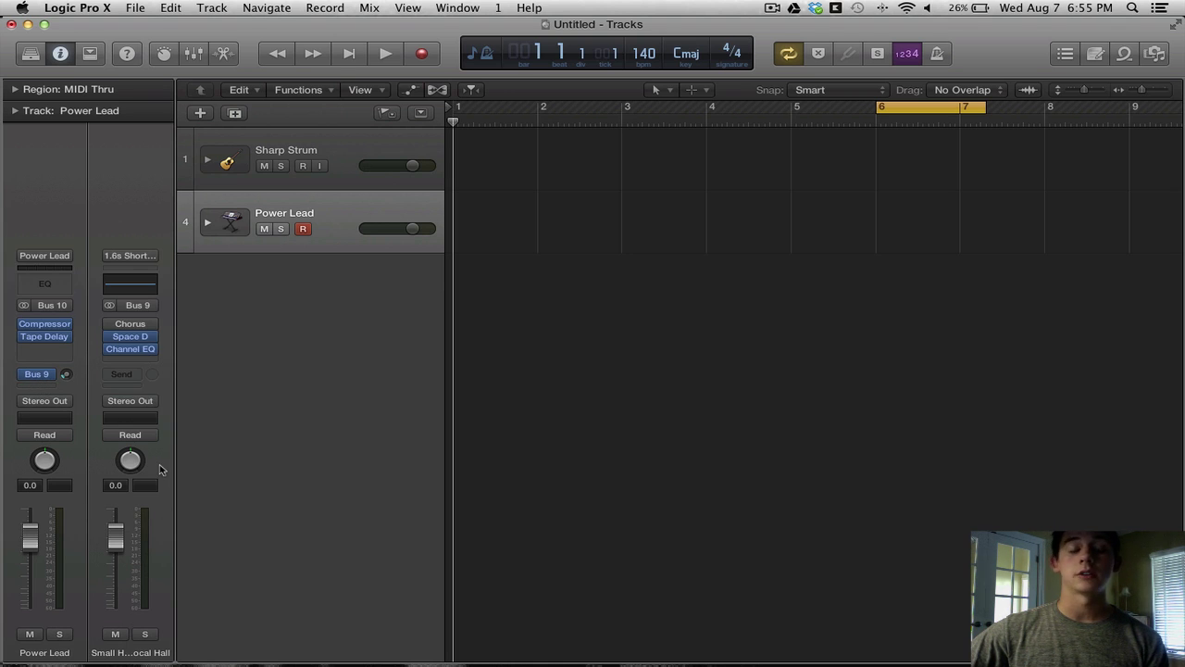
{"action": "left_click", "coordinate": [45, 400]}
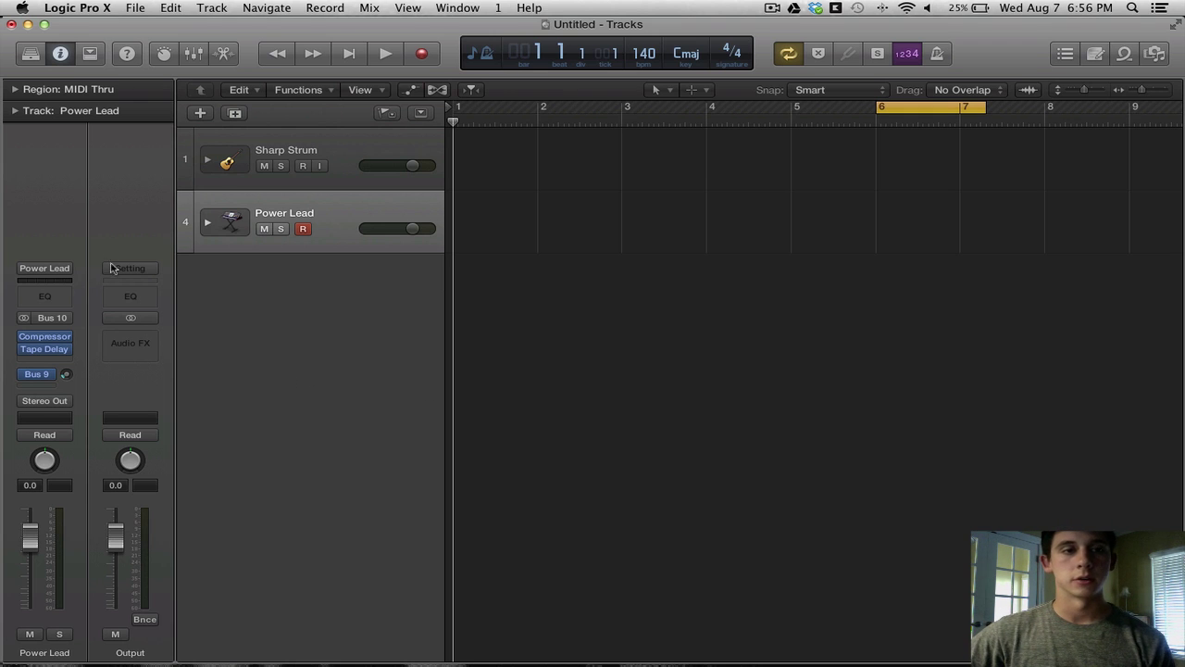
Step: Show the Toolbar, then open and confirm the Customize Toolbar dialog
{"action": "left_click", "coordinate": [90, 53]}
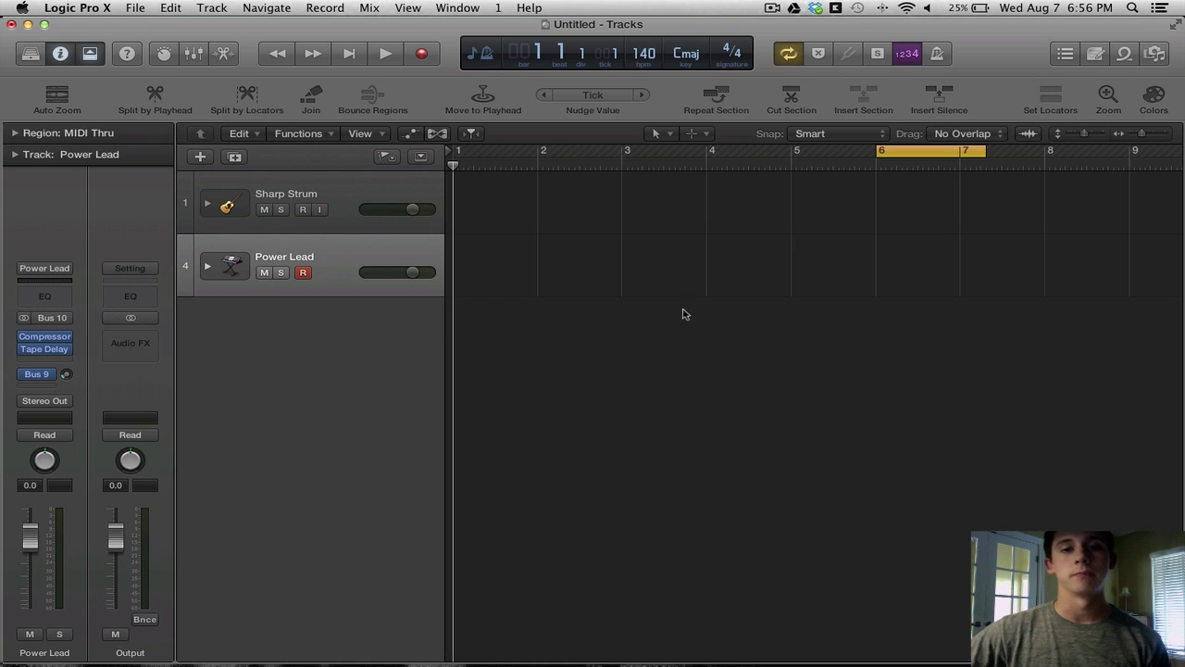
{"action": "right_click", "coordinate": [660, 114]}
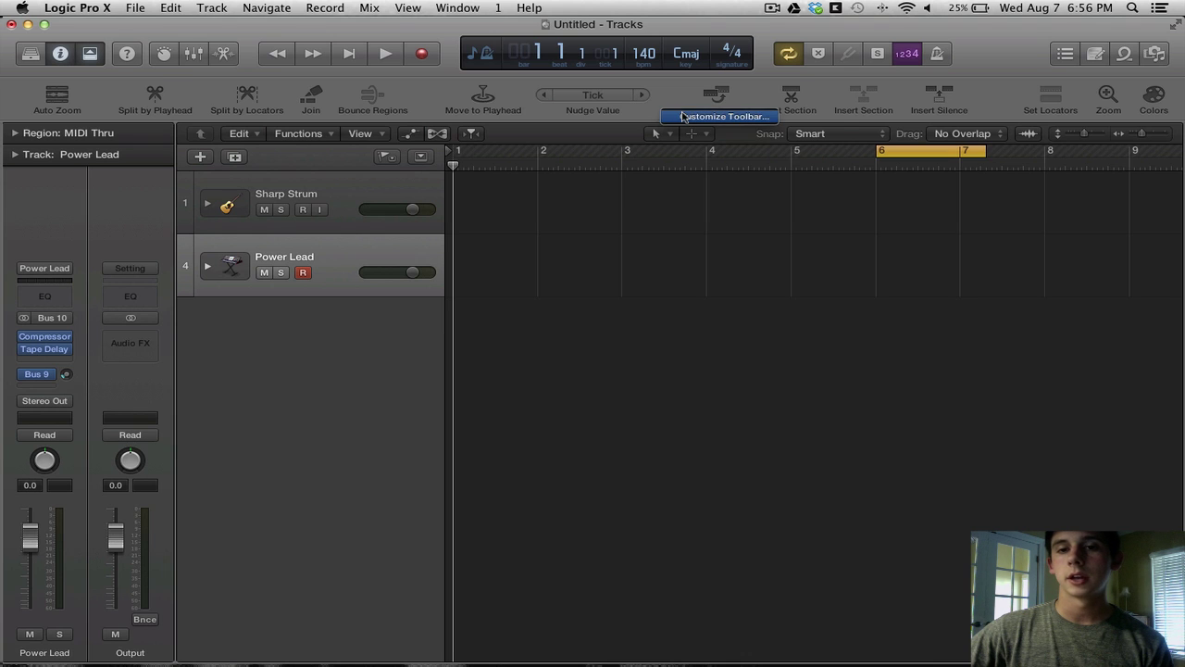
{"action": "left_click", "coordinate": [682, 117]}
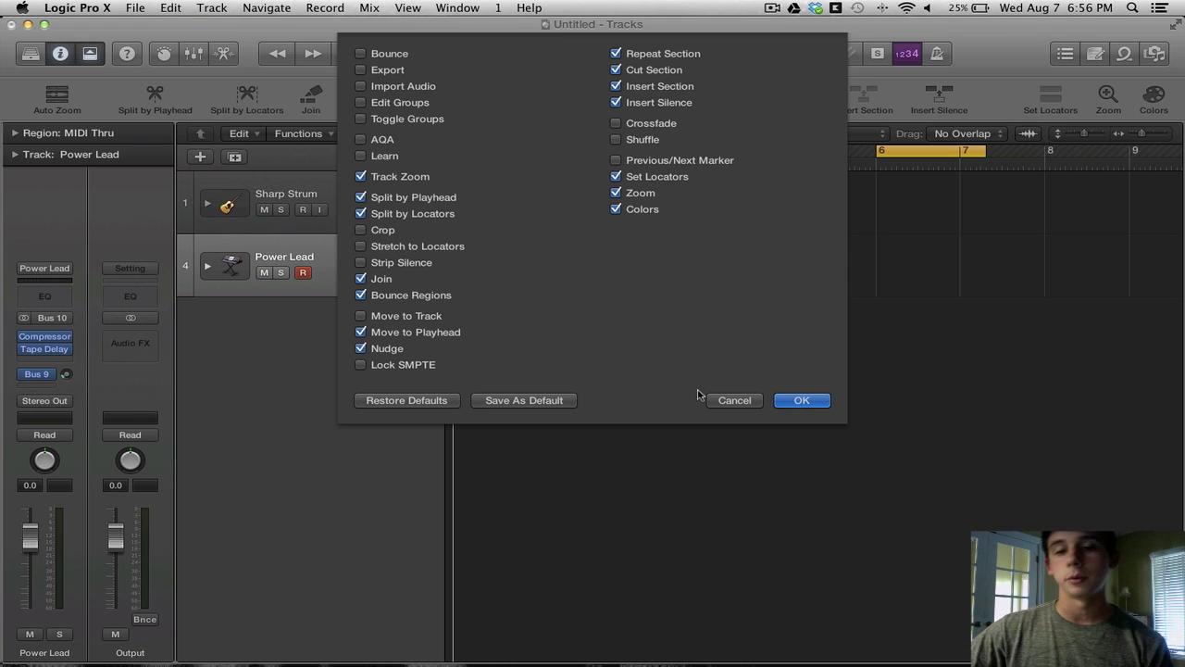
{"action": "left_click", "coordinate": [791, 407]}
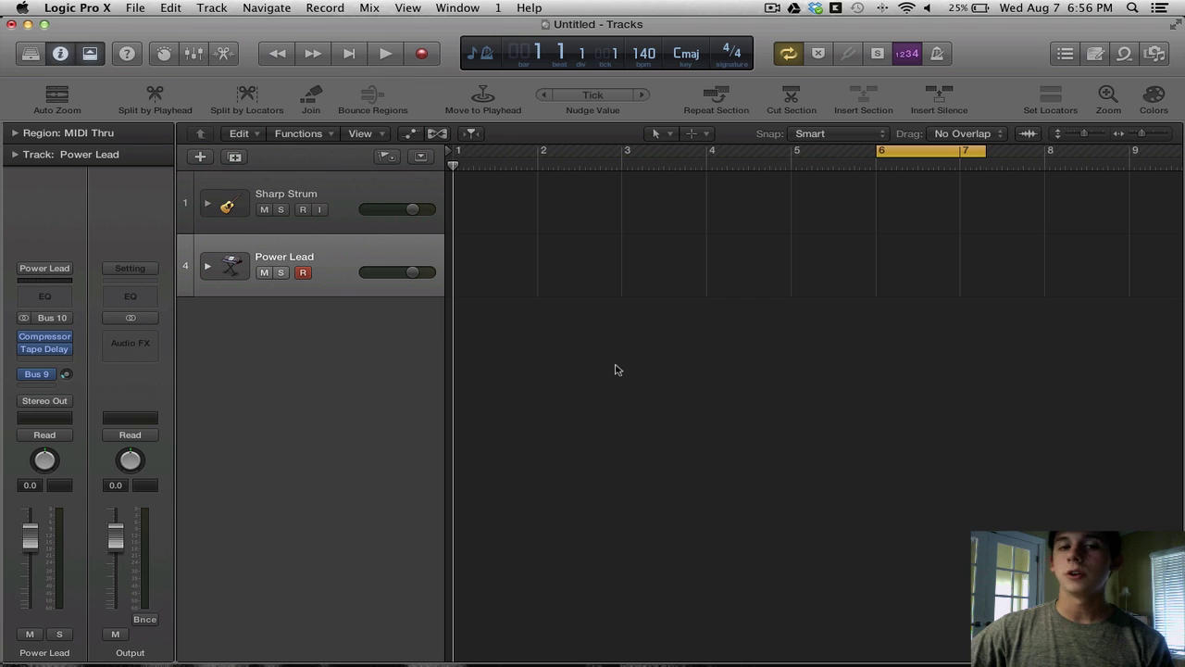
Step: Open the Customize Control Bar and Display dialog from the LCD and confirm it
{"action": "right_click", "coordinate": [457, 56]}
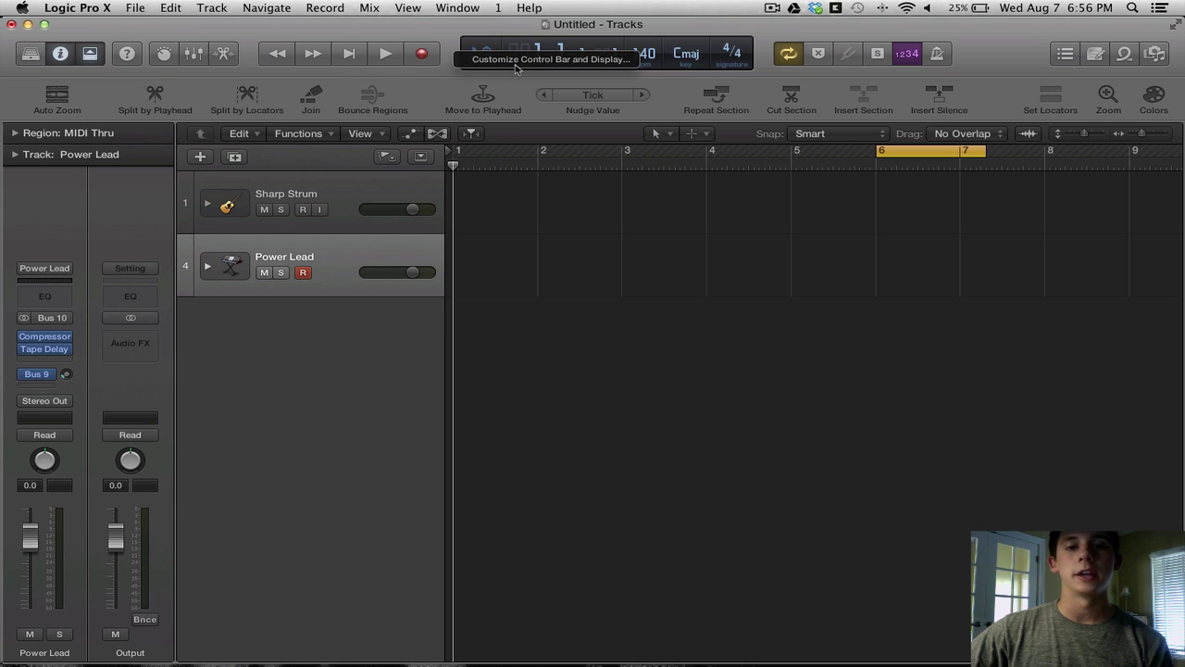
{"action": "left_click", "coordinate": [551, 59]}
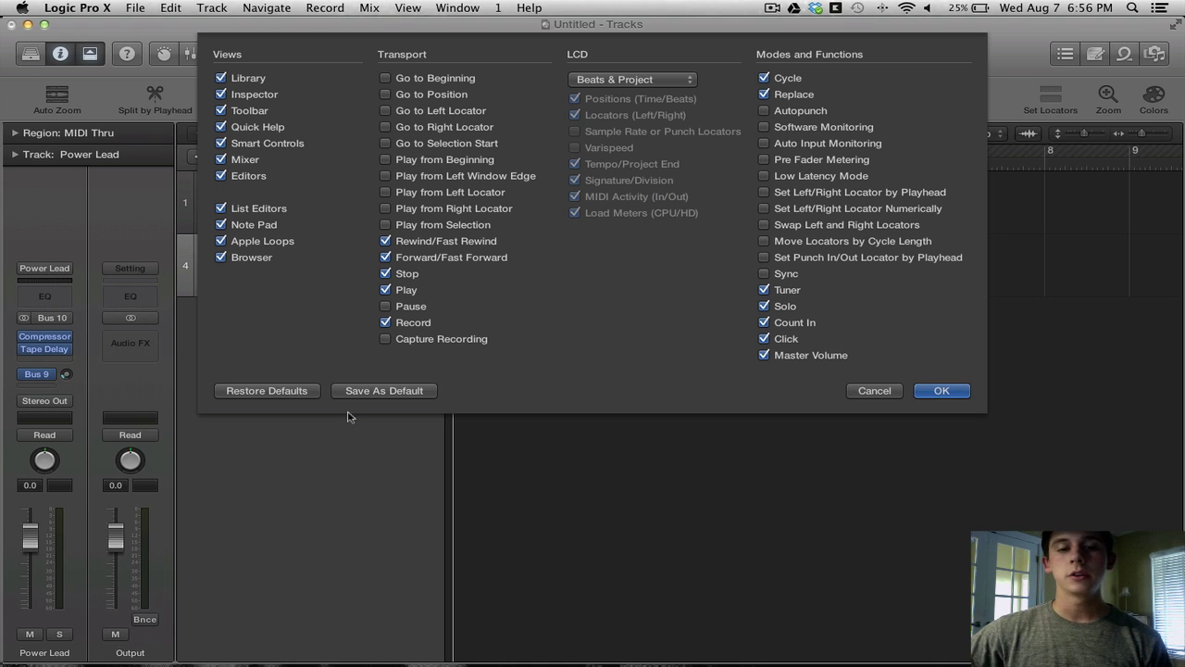
{"action": "left_click", "coordinate": [939, 390]}
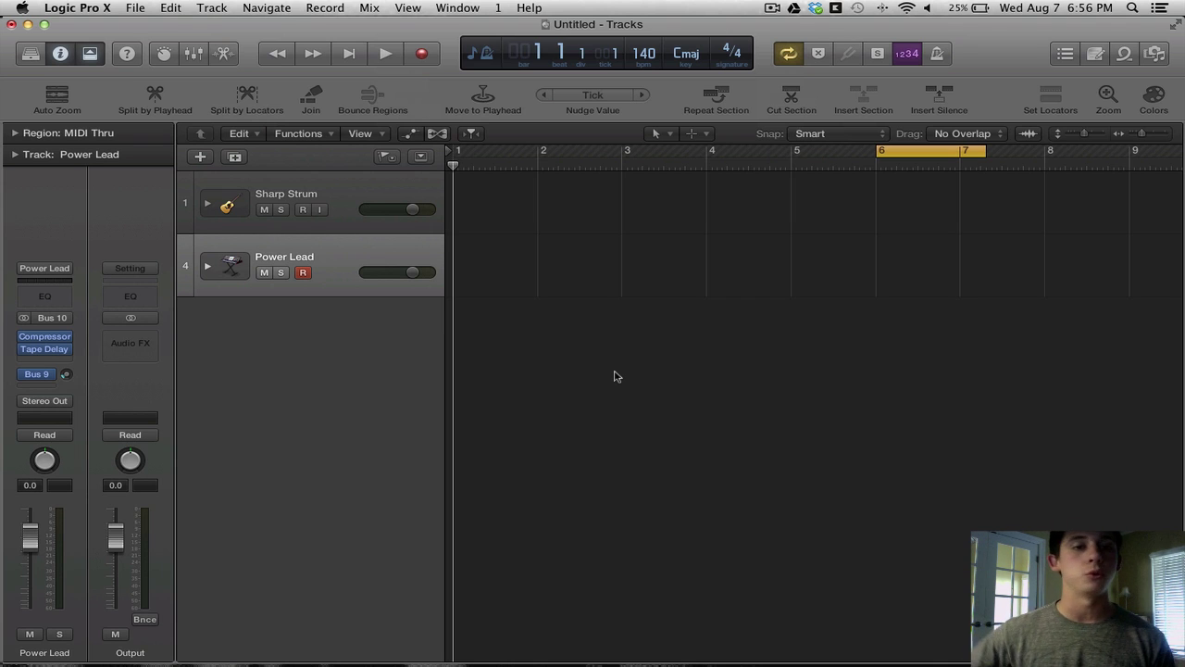
Step: Hide the Toolbar, turn on Quick Help, and hide the Inspector
{"action": "left_click", "coordinate": [92, 53]}
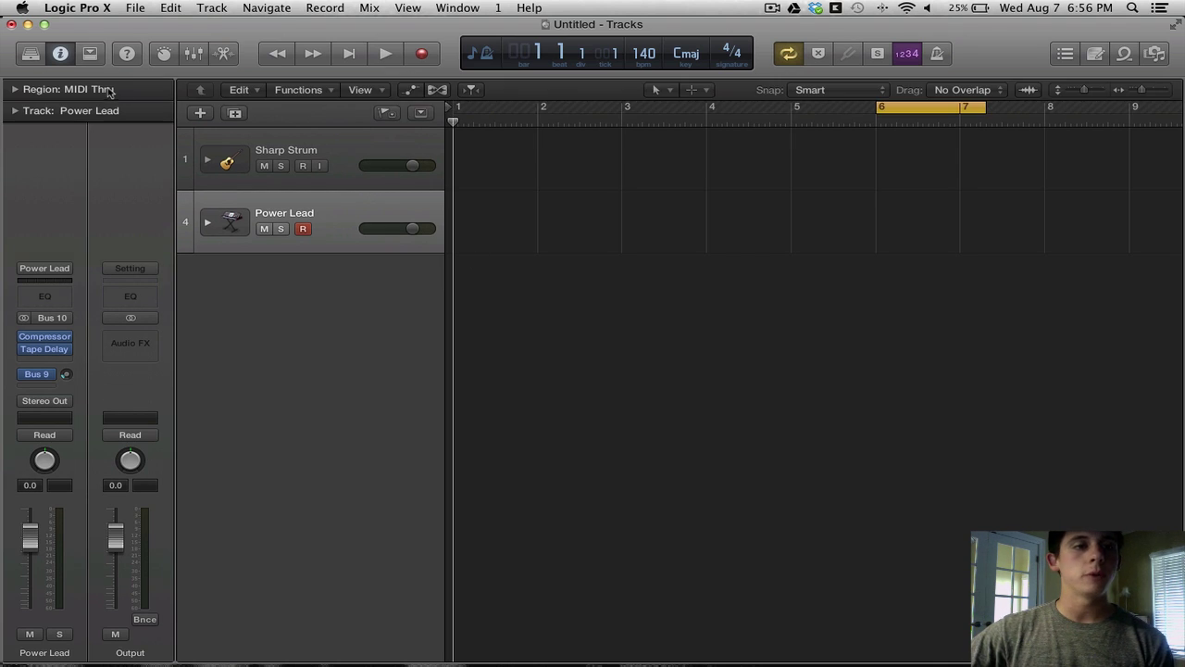
{"action": "left_click", "coordinate": [127, 54]}
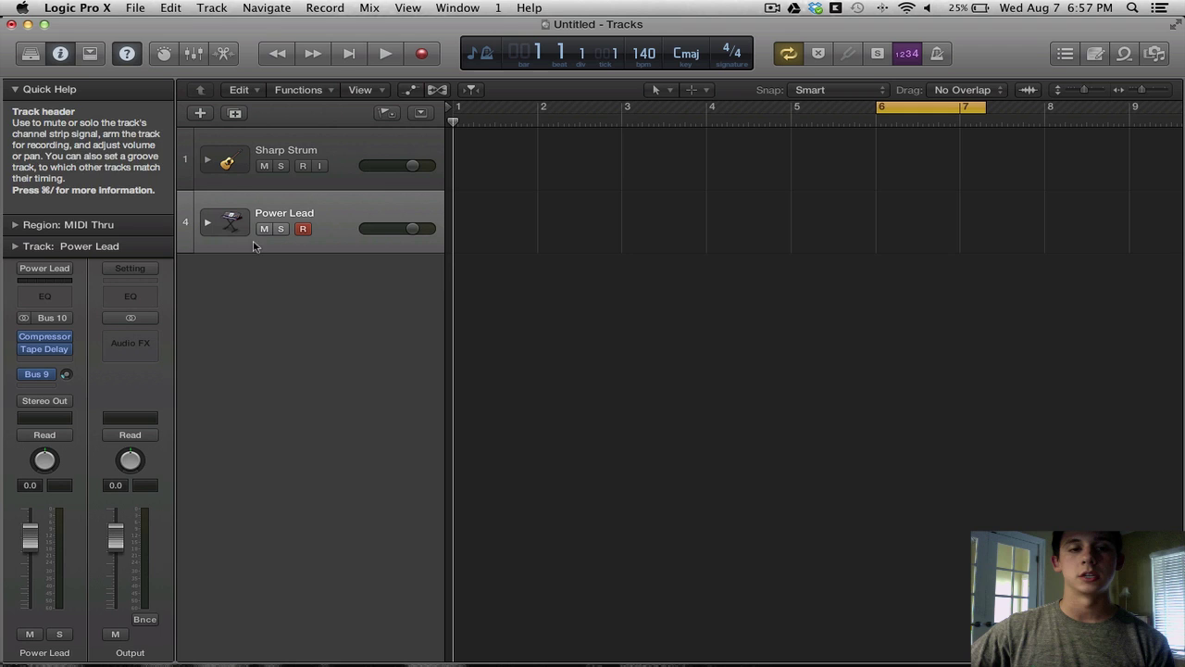
{"action": "key", "text": "i"}
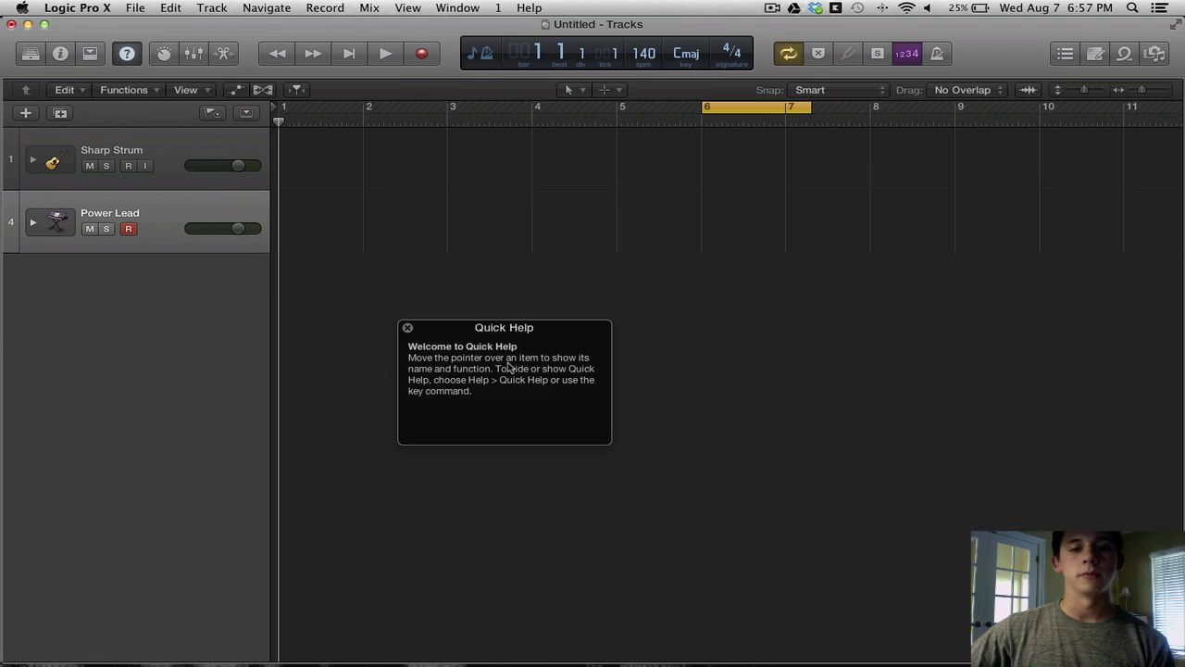
Step: Reposition and close the floating Quick Help window, then bring the Inspector back
{"action": "left_click_drag", "start_coordinate": [380, 335], "coordinate": [153, 309]}
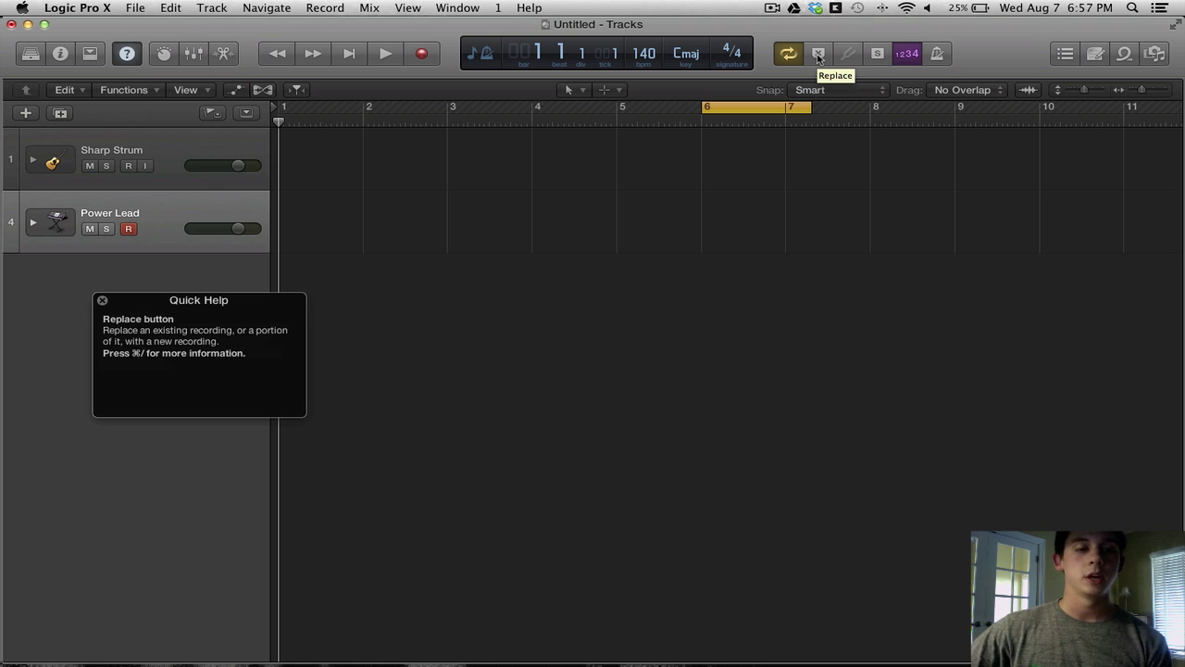
{"action": "left_click_drag", "start_coordinate": [191, 376], "coordinate": [605, 362]}
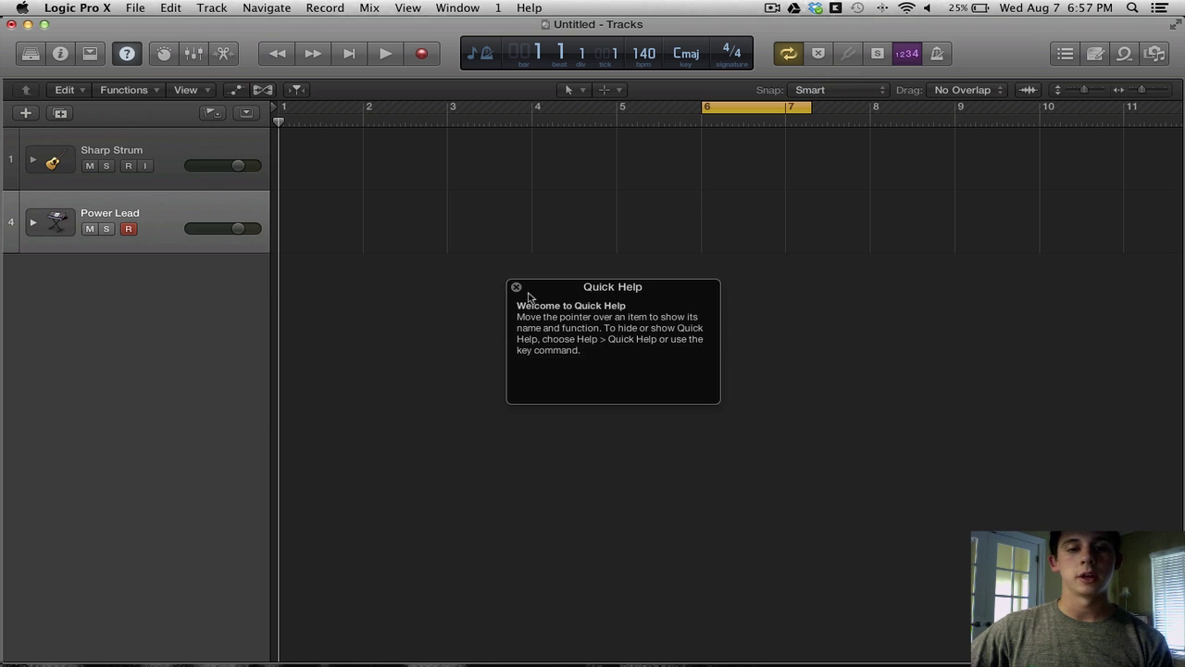
{"action": "left_click_drag", "start_coordinate": [529, 295], "coordinate": [703, 233]}
{"action": "left_click", "coordinate": [705, 233]}
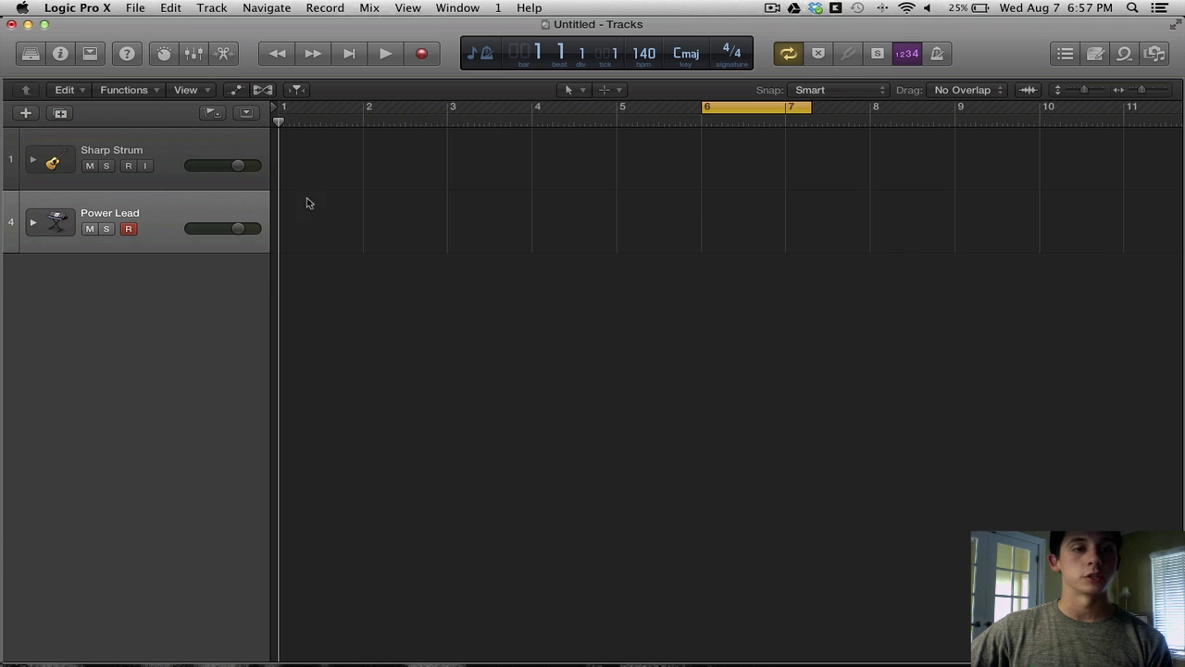
{"action": "left_click", "coordinate": [60, 52]}
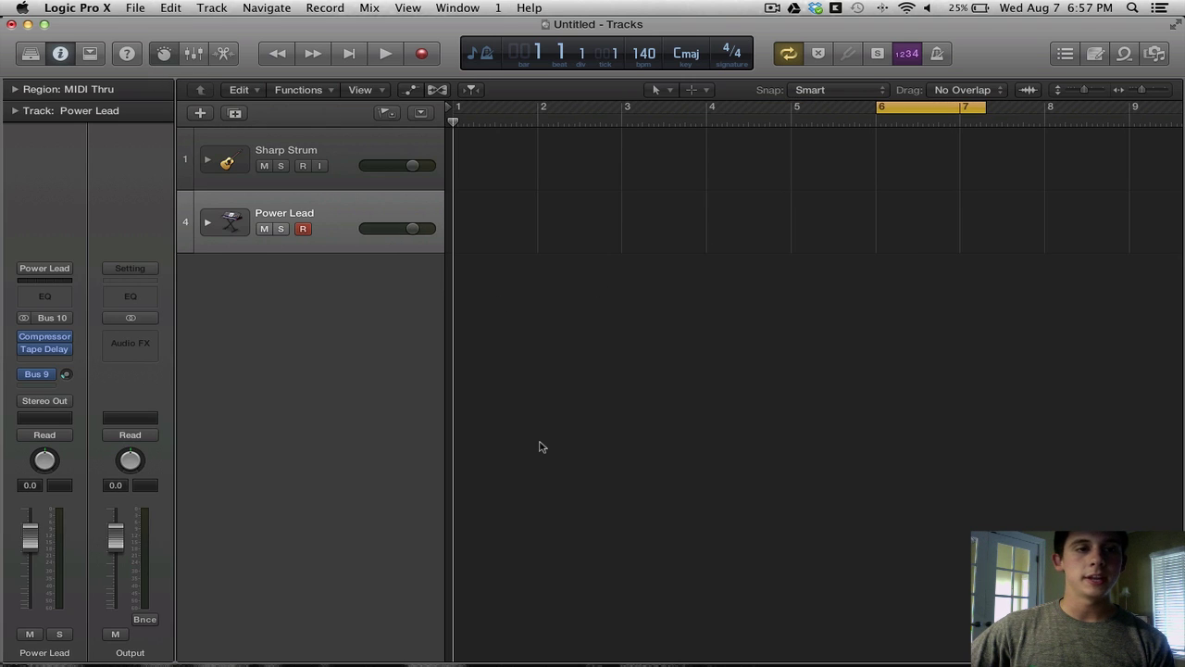
{"action": "key", "text": "b"}
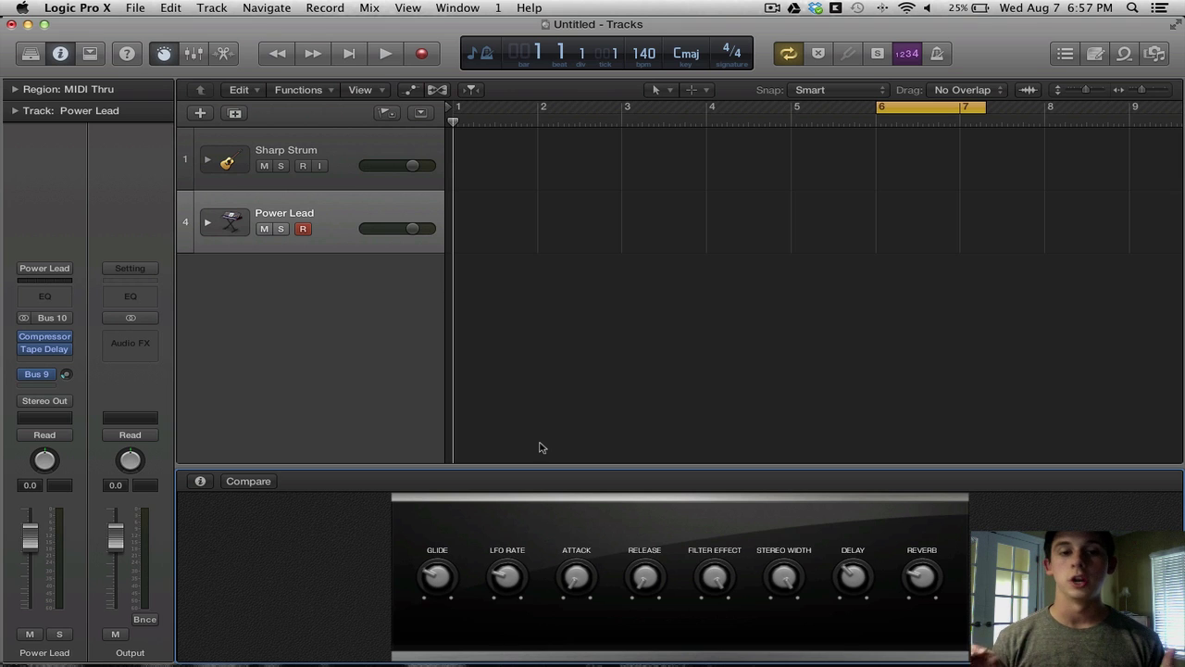
{"action": "left_click", "coordinate": [335, 141]}
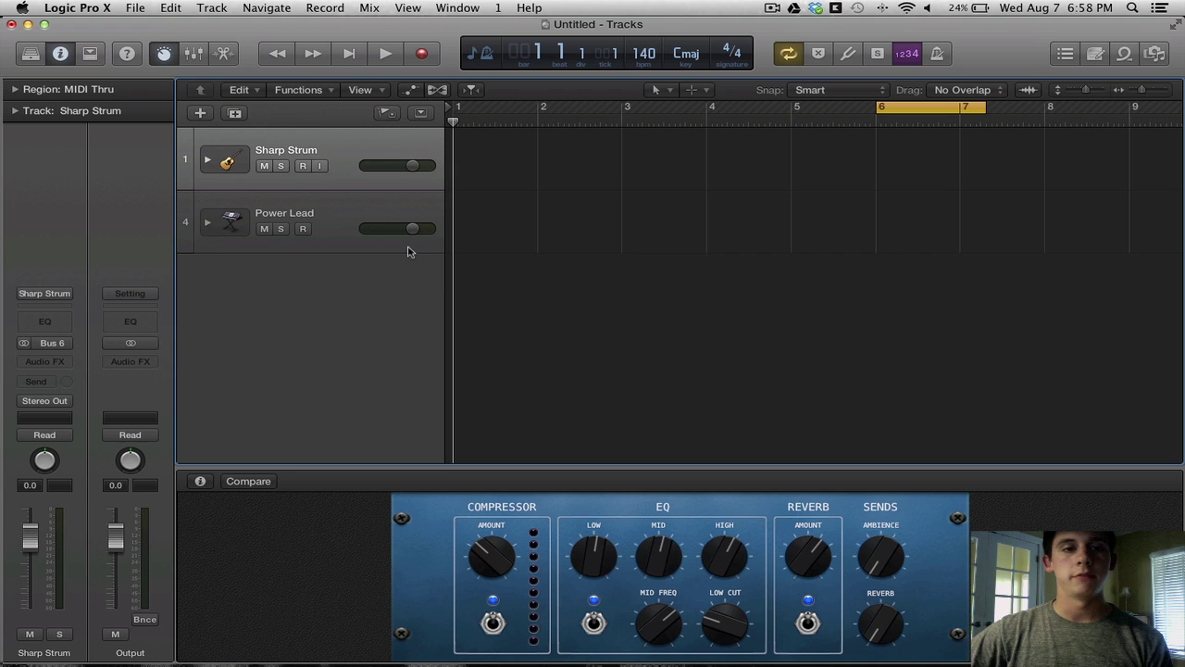
{"action": "left_click", "coordinate": [331, 219]}
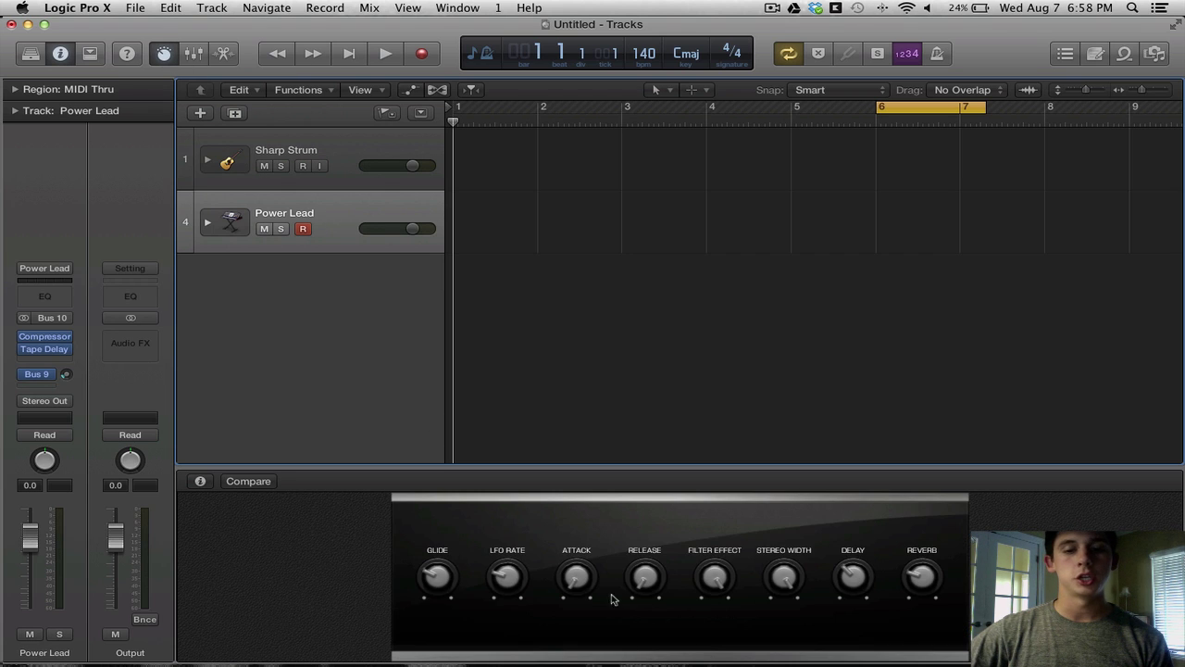
{"action": "left_click", "coordinate": [350, 161]}
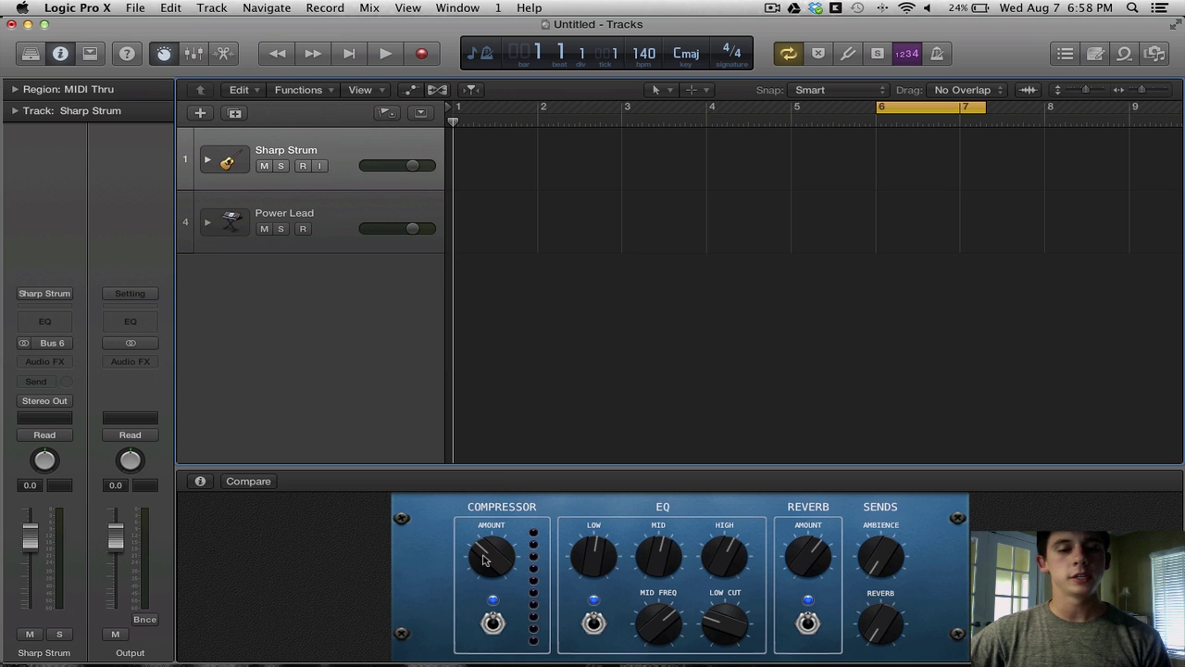
{"action": "left_click", "coordinate": [164, 52]}
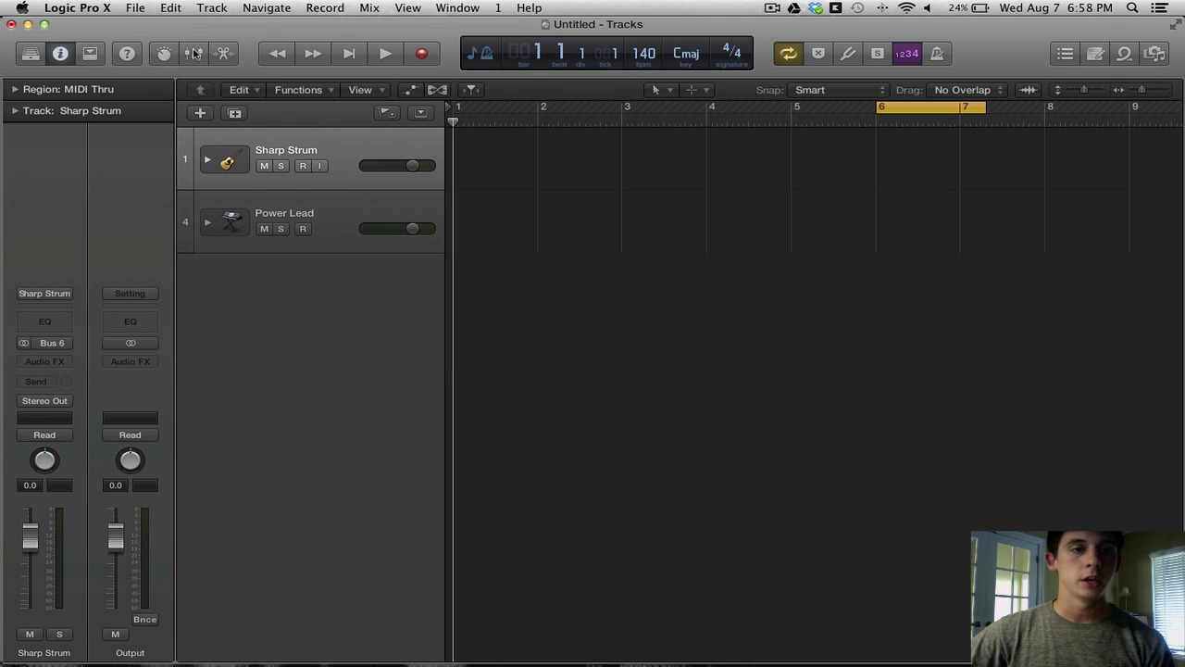
Step: Open the Mixer and switch the selection between the Sharp Strum and Power Lead strips
{"action": "left_click", "coordinate": [194, 52]}
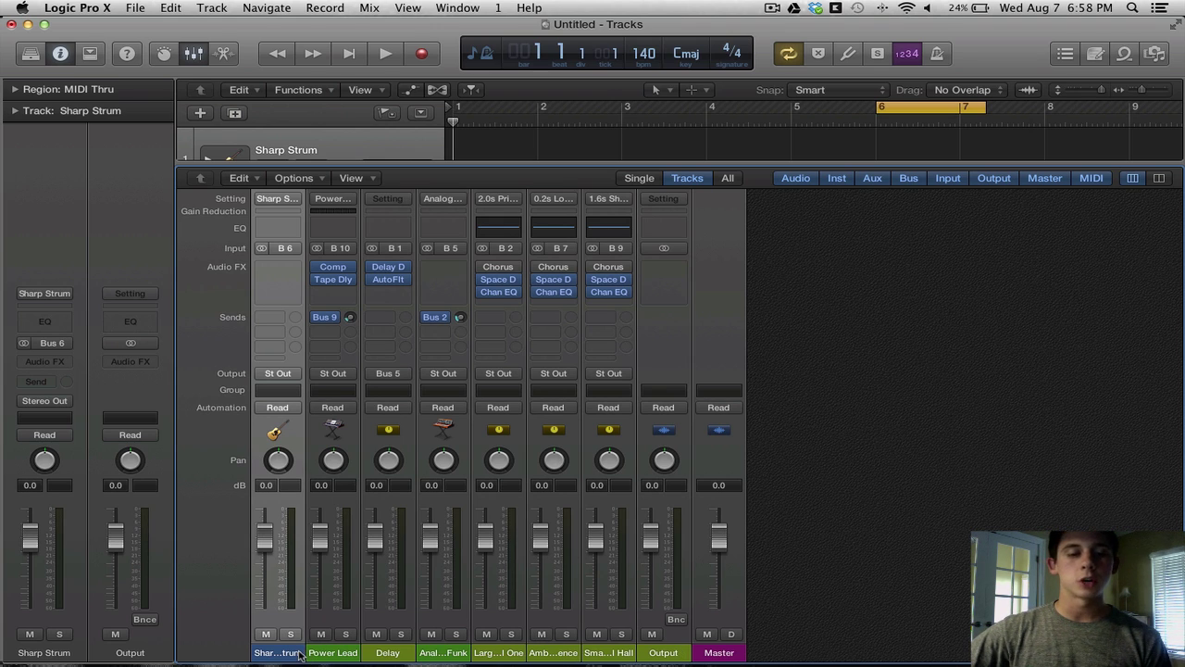
{"action": "left_click", "coordinate": [342, 655]}
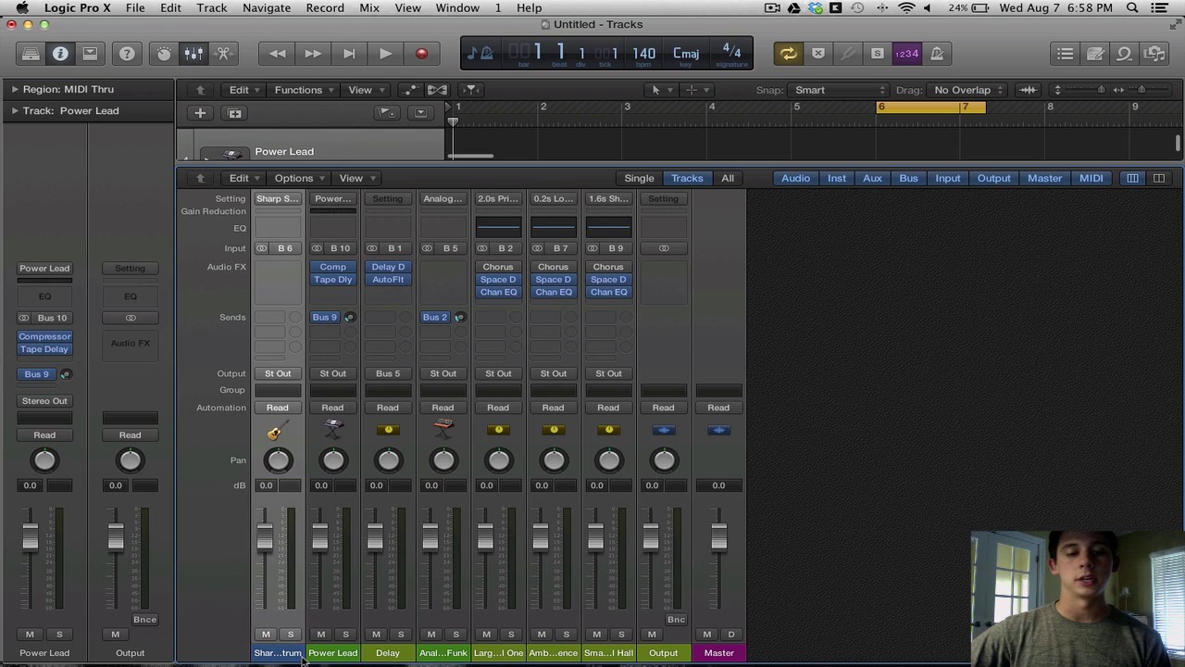
{"action": "left_click", "coordinate": [333, 653]}
{"action": "left_click", "coordinate": [278, 653]}
{"action": "left_click", "coordinate": [339, 654]}
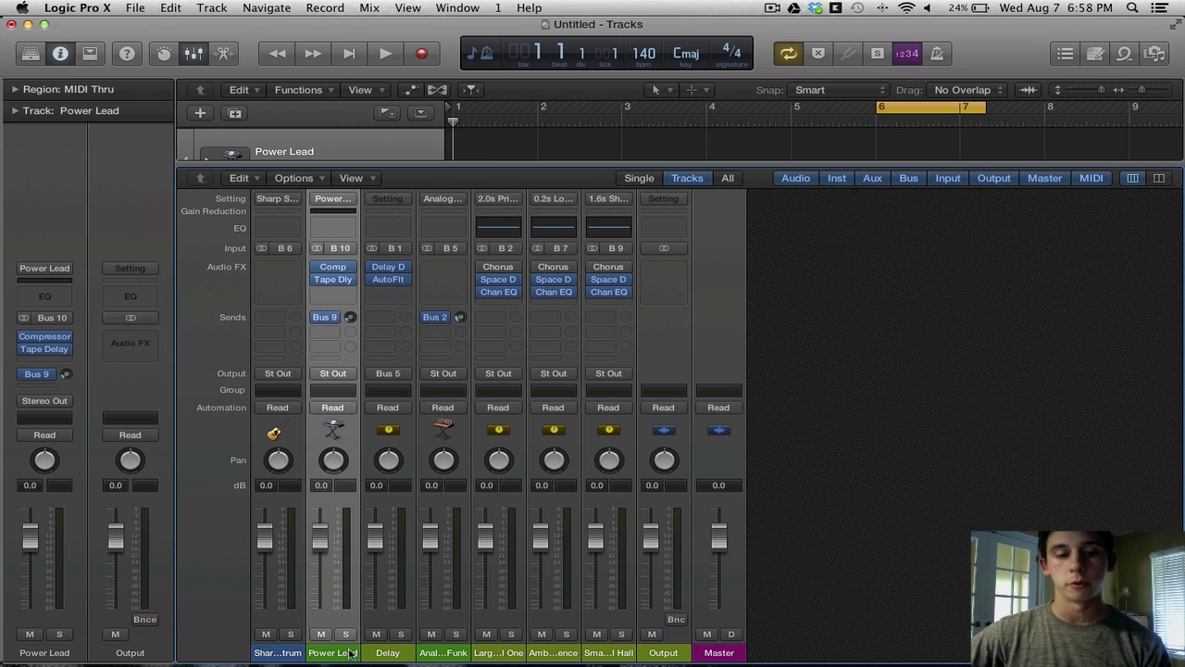
Step: Select the Delay through Output channel strips, then only the Output strip
{"action": "left_click", "coordinate": [414, 658]}
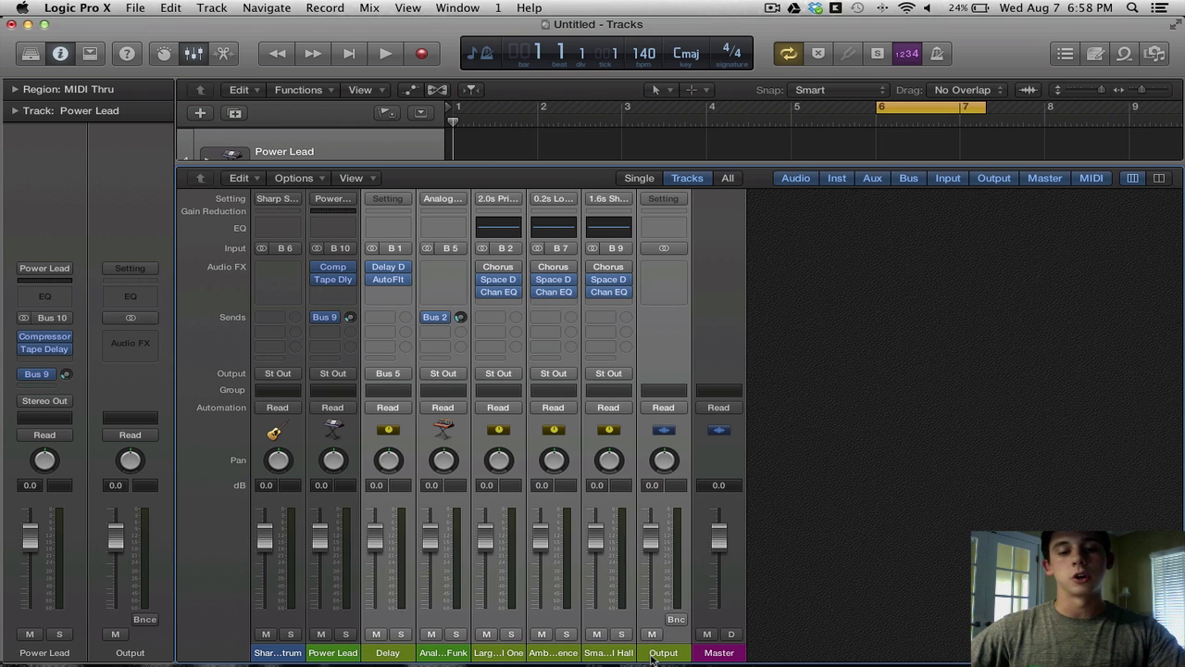
{"action": "left_click", "coordinate": [648, 658], "text": "shift"}
{"action": "mouse_move", "coordinate": [665, 648]}
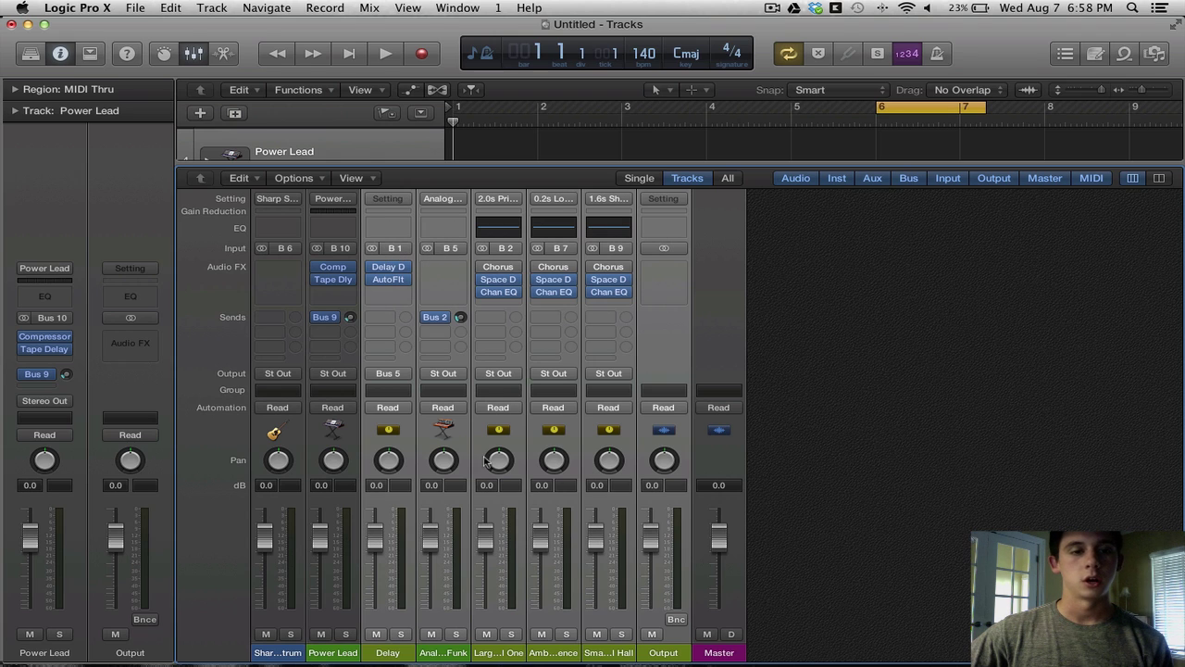
{"action": "left_click", "coordinate": [664, 653]}
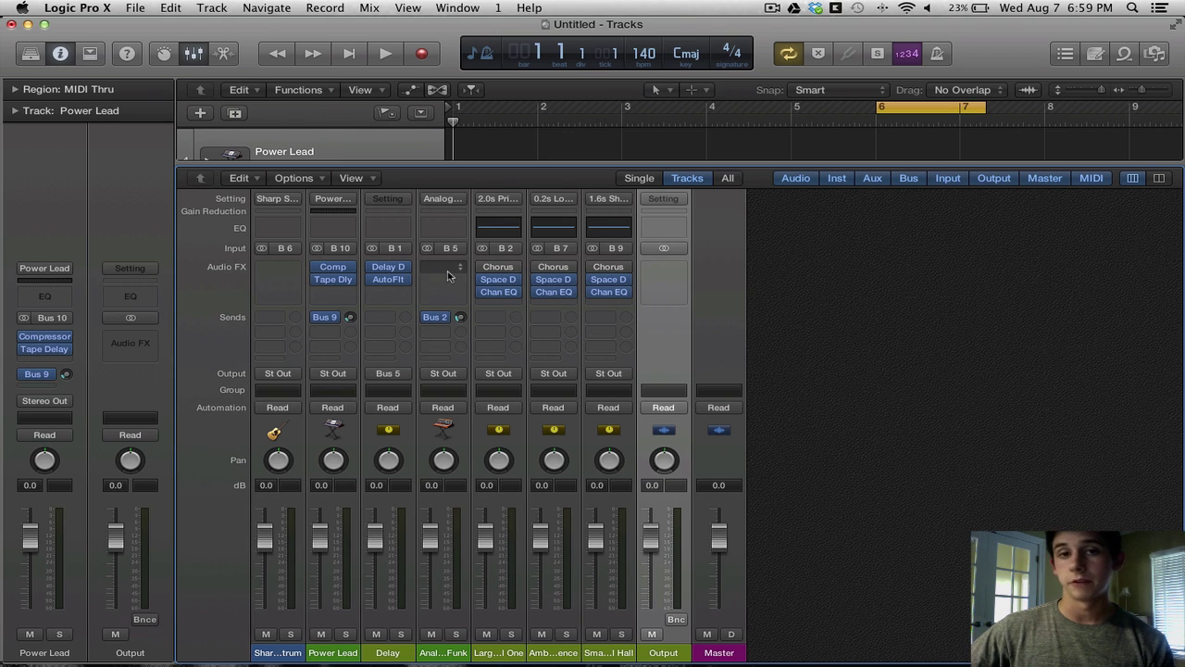
Step: Close the Mixer, open the Piano Roll with P, and select Sharp Strum
{"action": "left_click", "coordinate": [195, 56]}
{"action": "key", "text": "p"}
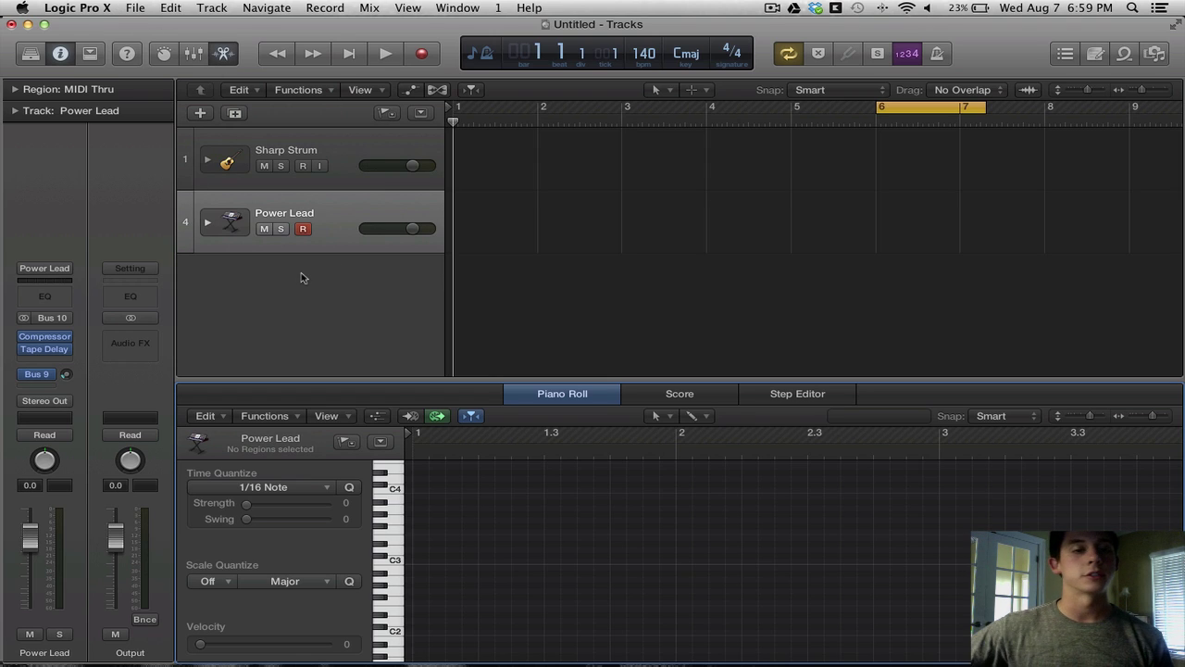
{"action": "left_click", "coordinate": [343, 137]}
Step: Switch the editor between Sharp Strum and Power Lead, ending on Power Lead, then close it
{"action": "key", "text": "Down"}
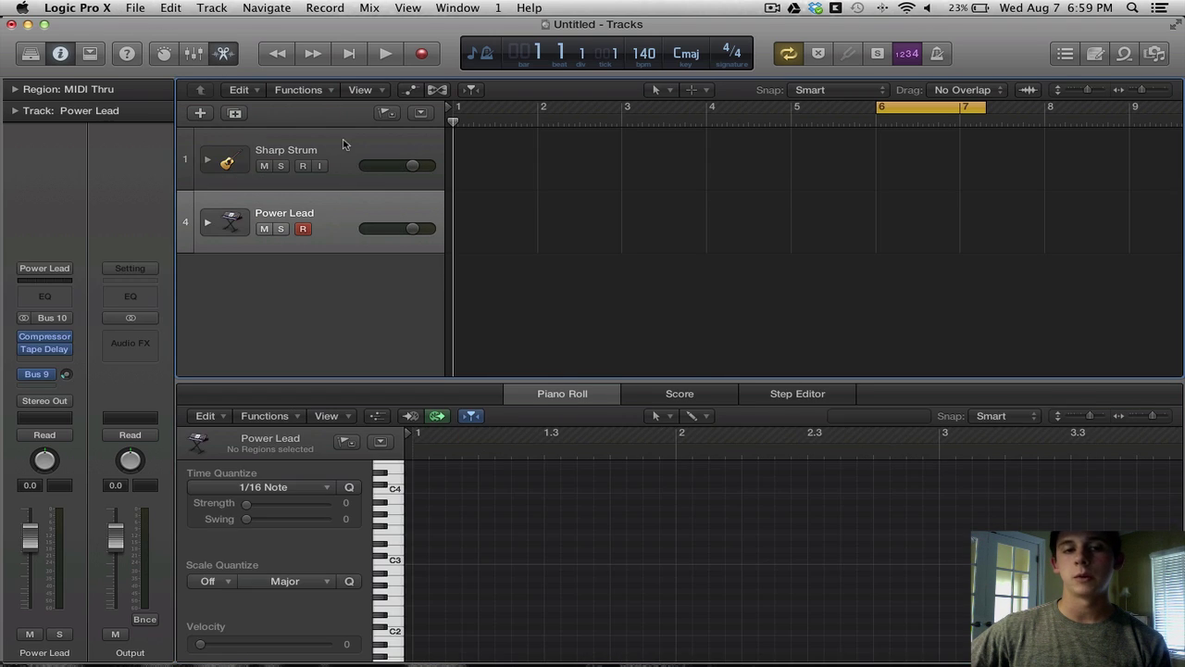
{"action": "key", "text": "Up"}
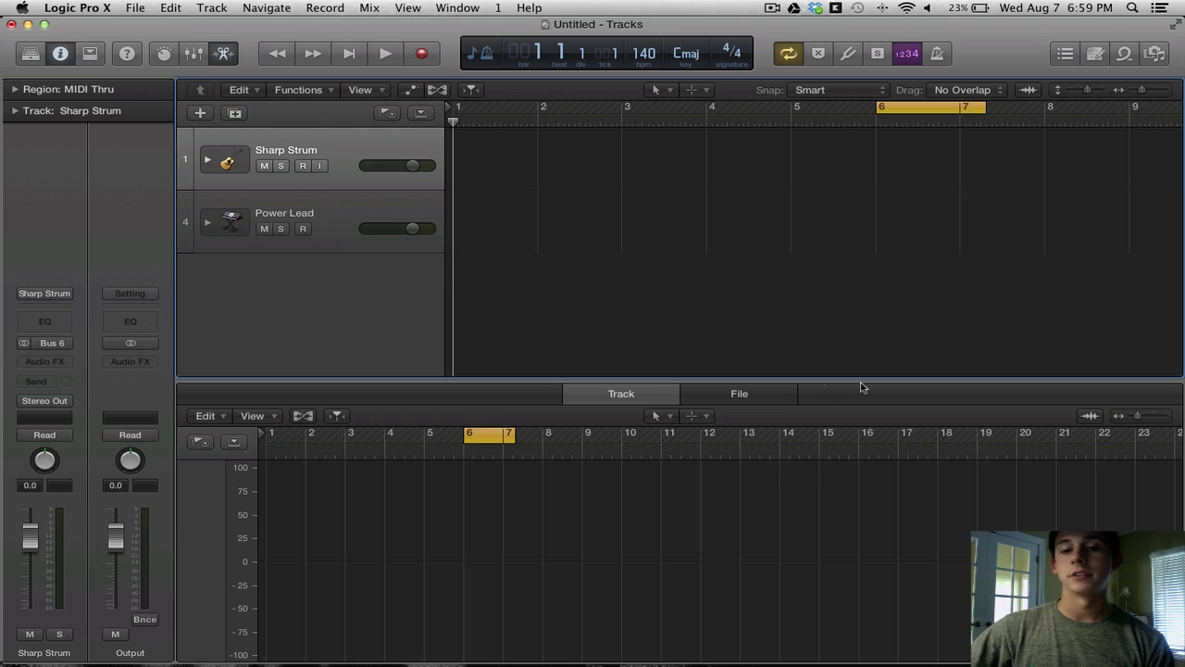
{"action": "left_click", "coordinate": [320, 224]}
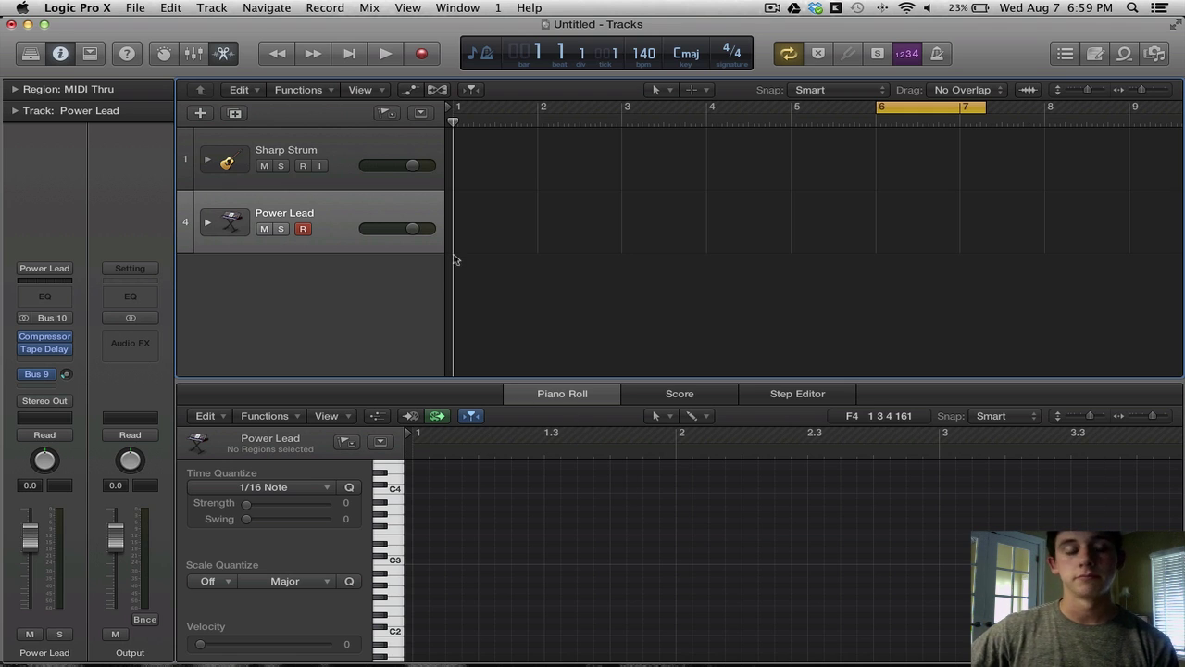
{"action": "left_click", "coordinate": [225, 53]}
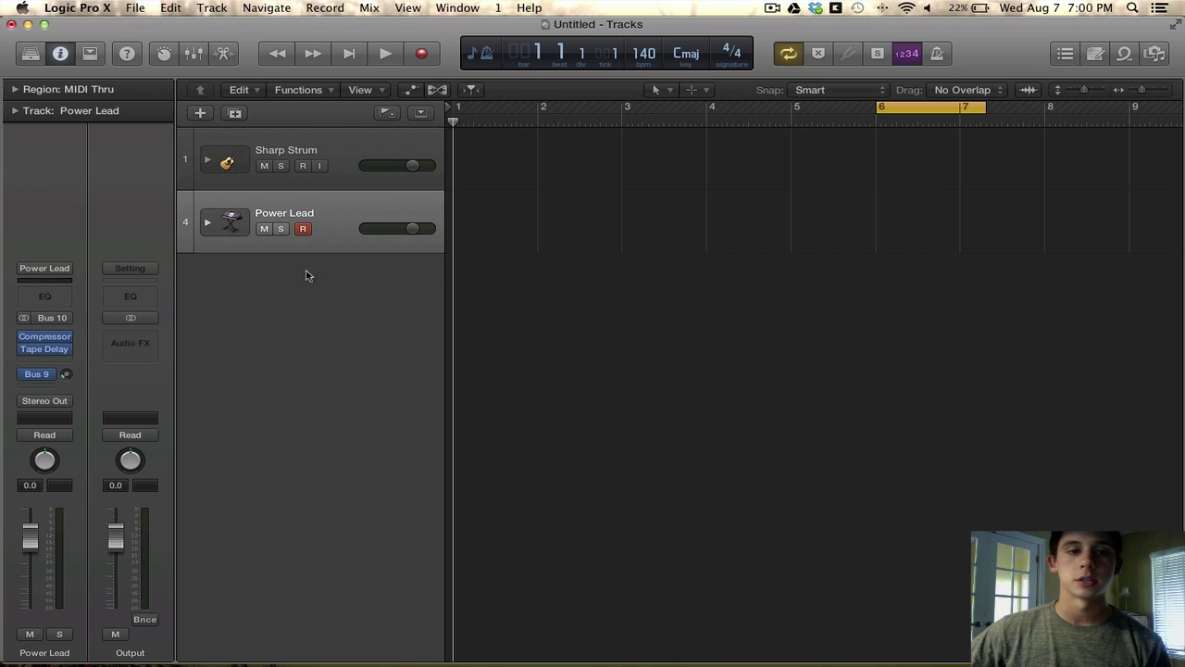
Step: Toggle Cycle, drag the ruler from bar 3 to bar 7 as the cycle area, then switch Cycle off
{"action": "left_click", "coordinate": [787, 55]}
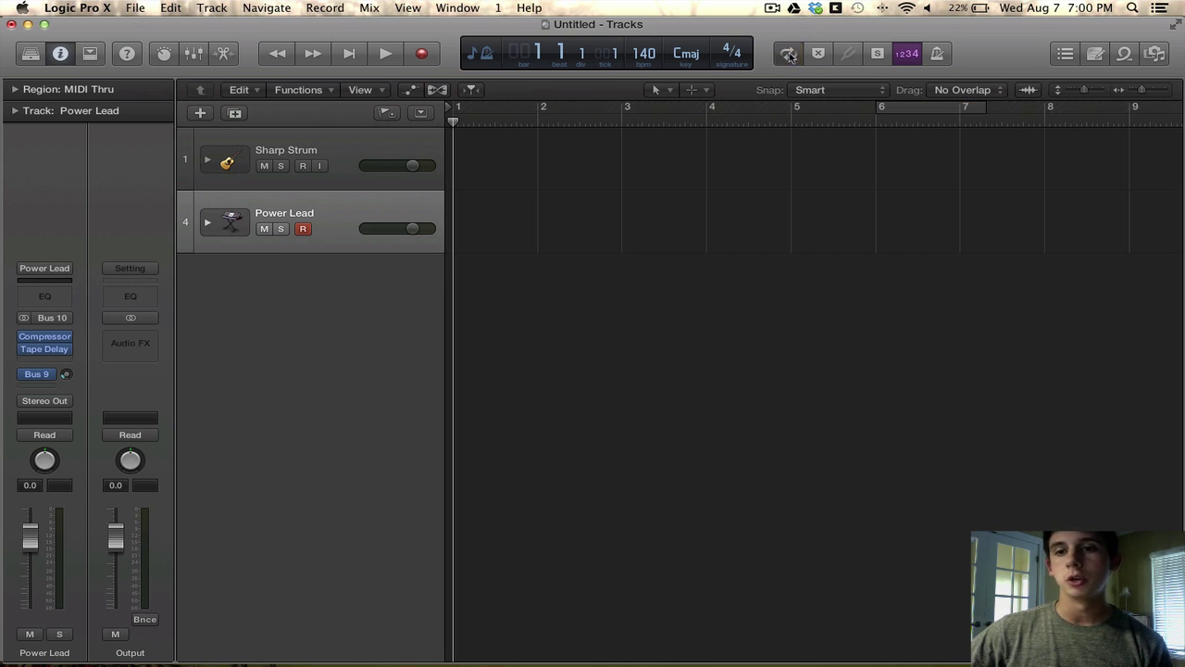
{"action": "left_click", "coordinate": [788, 55]}
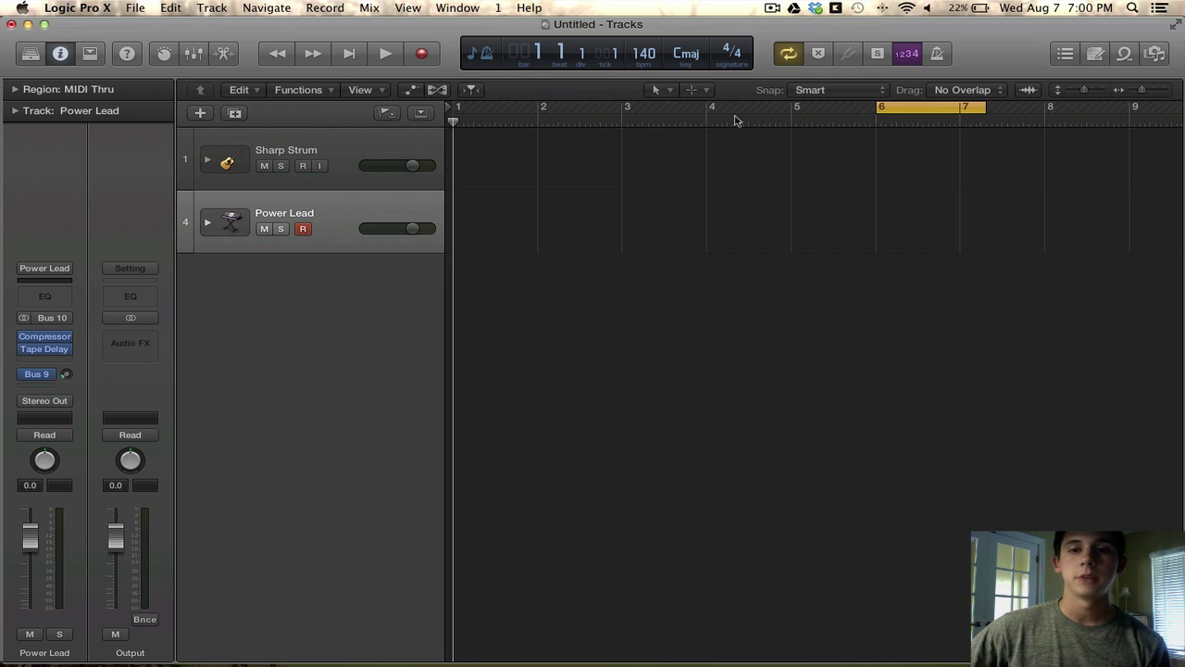
{"action": "left_click_drag", "start_coordinate": [607, 111], "coordinate": [936, 182]}
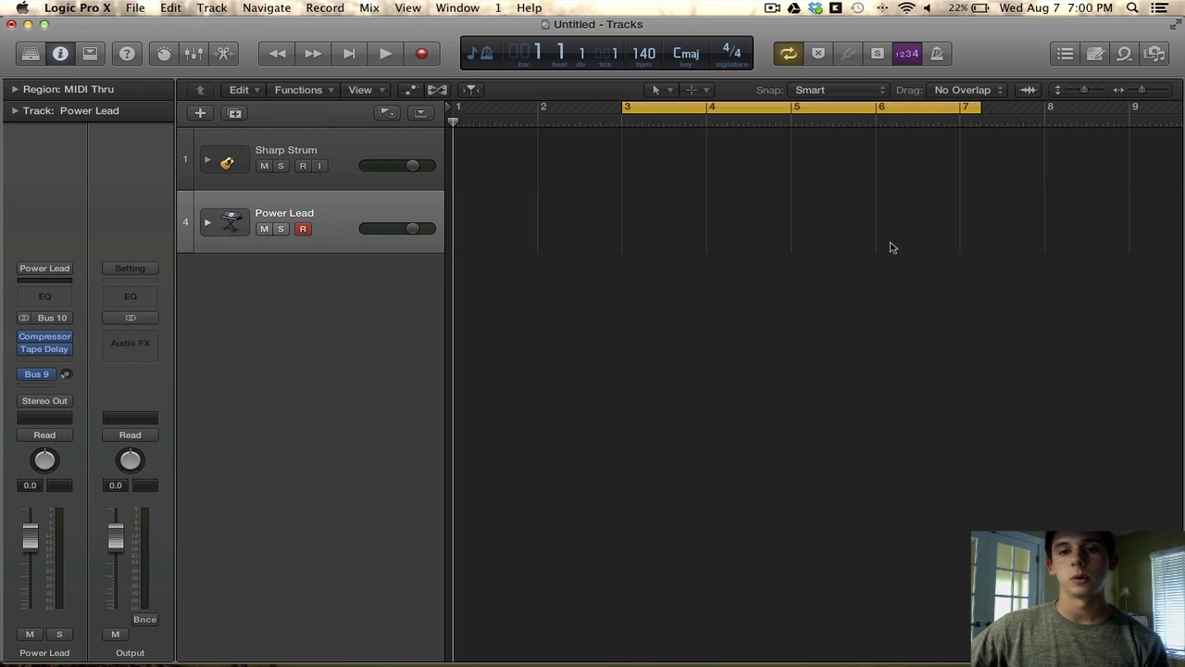
{"action": "left_click", "coordinate": [788, 53]}
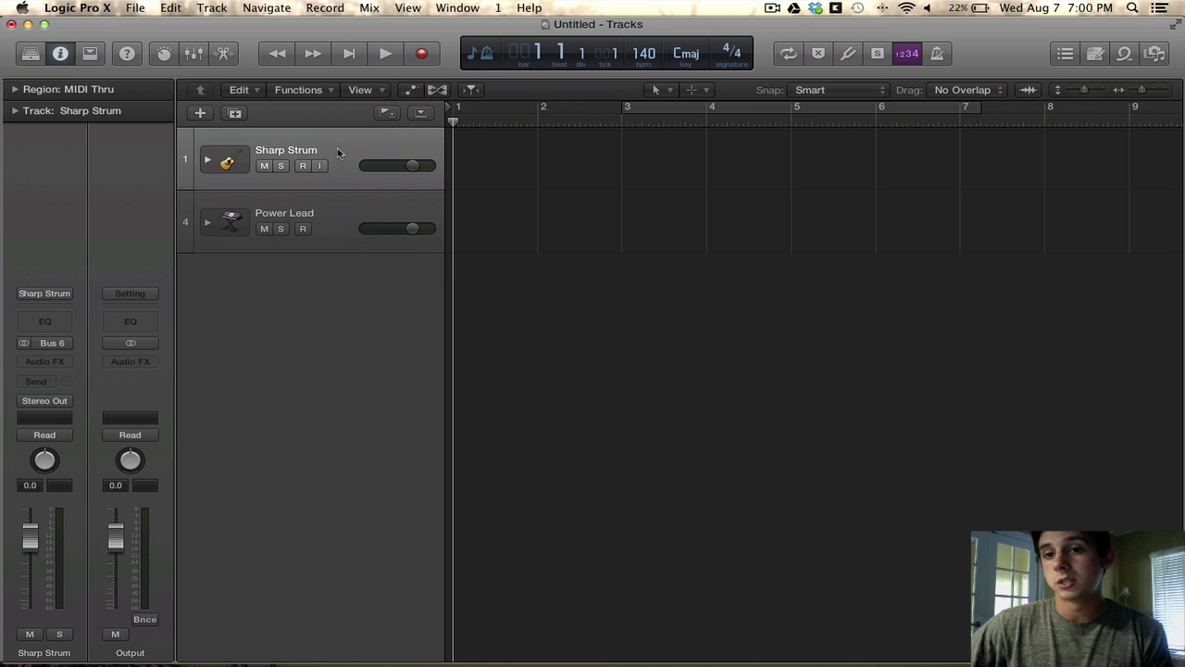
{"action": "key", "text": "super+u"}
{"action": "left_click_drag", "start_coordinate": [300, 71], "coordinate": [775, 123]}
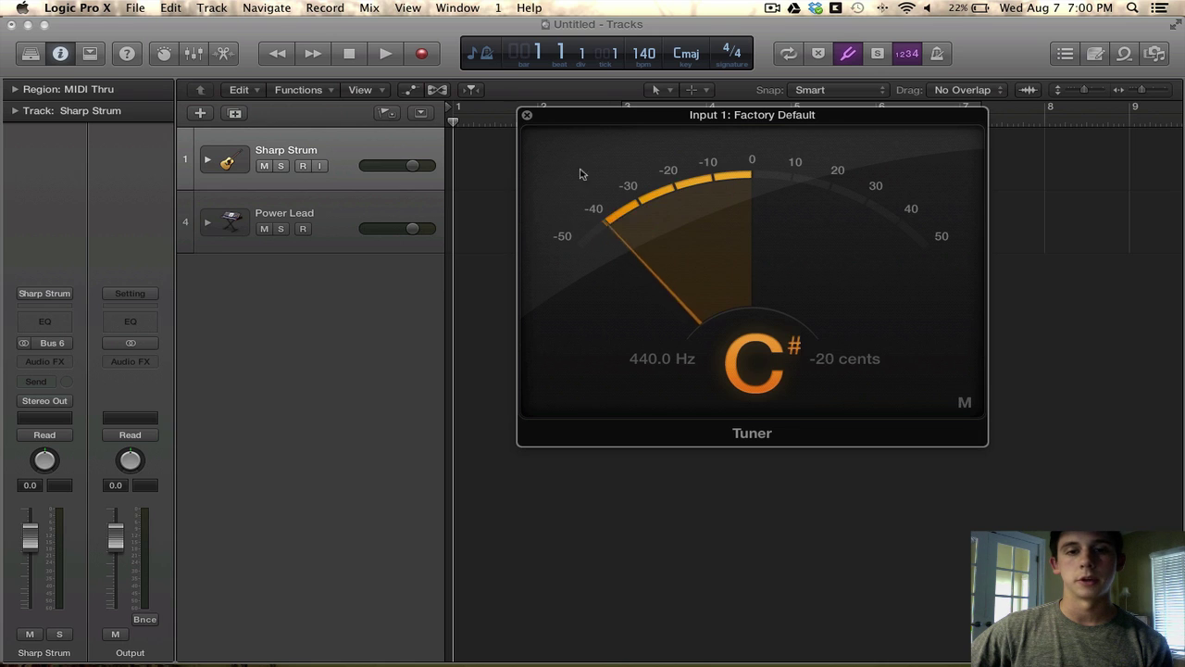
{"action": "left_click", "coordinate": [527, 114]}
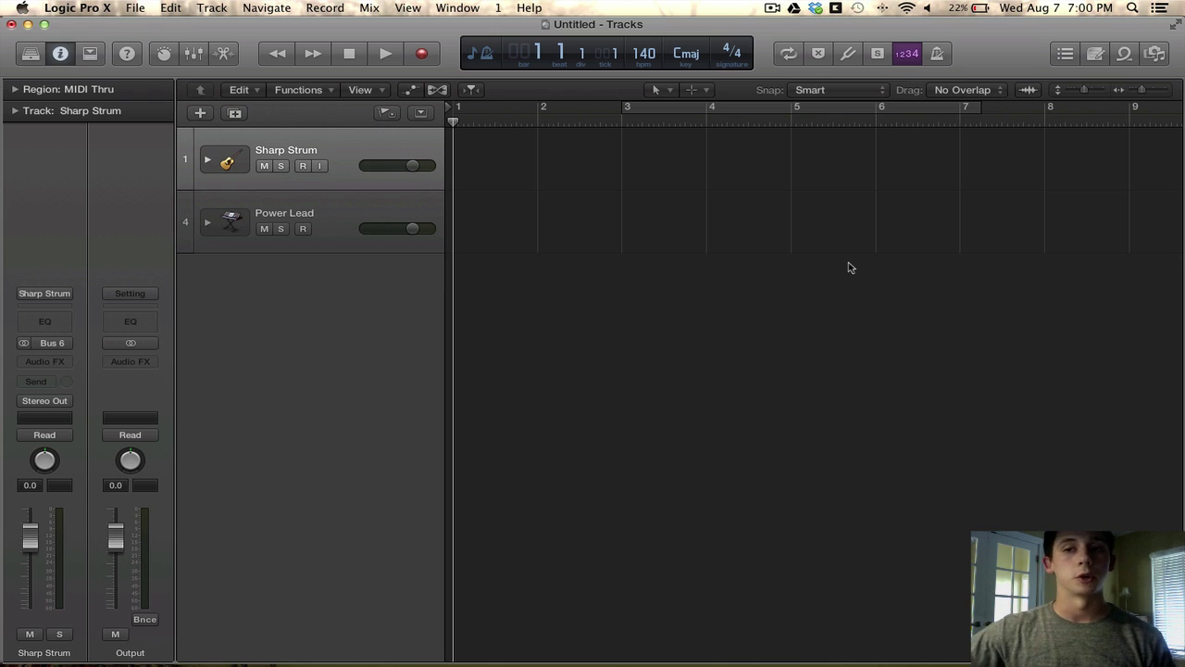
{"action": "left_click", "coordinate": [938, 56]}
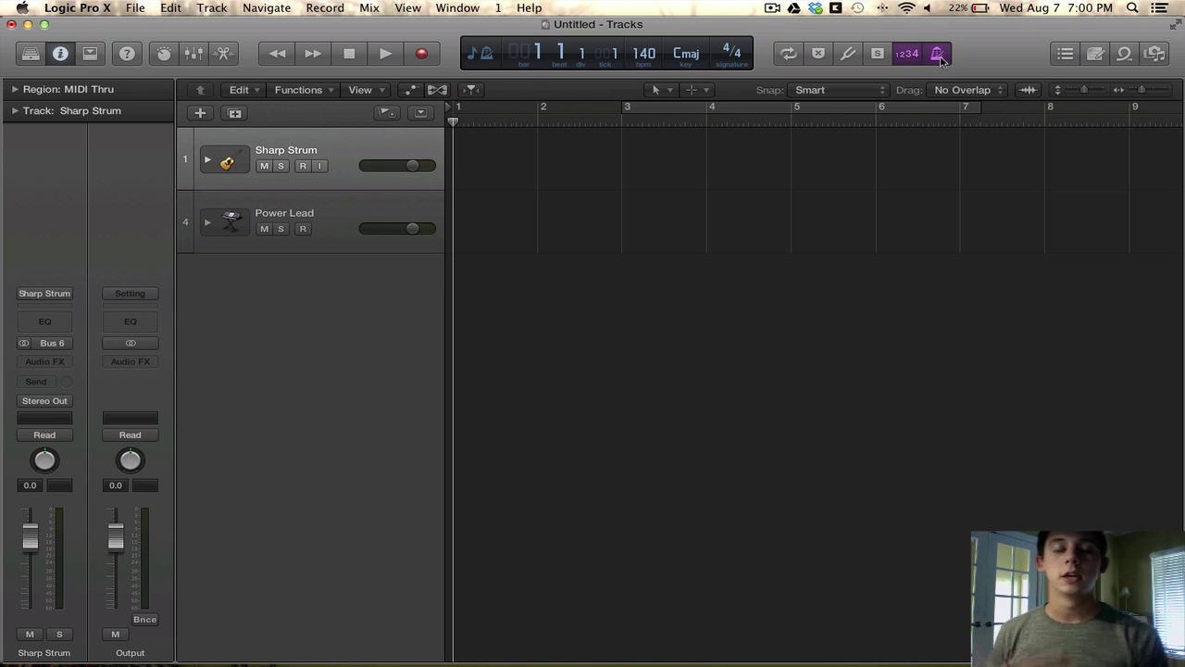
{"action": "left_click", "coordinate": [938, 55]}
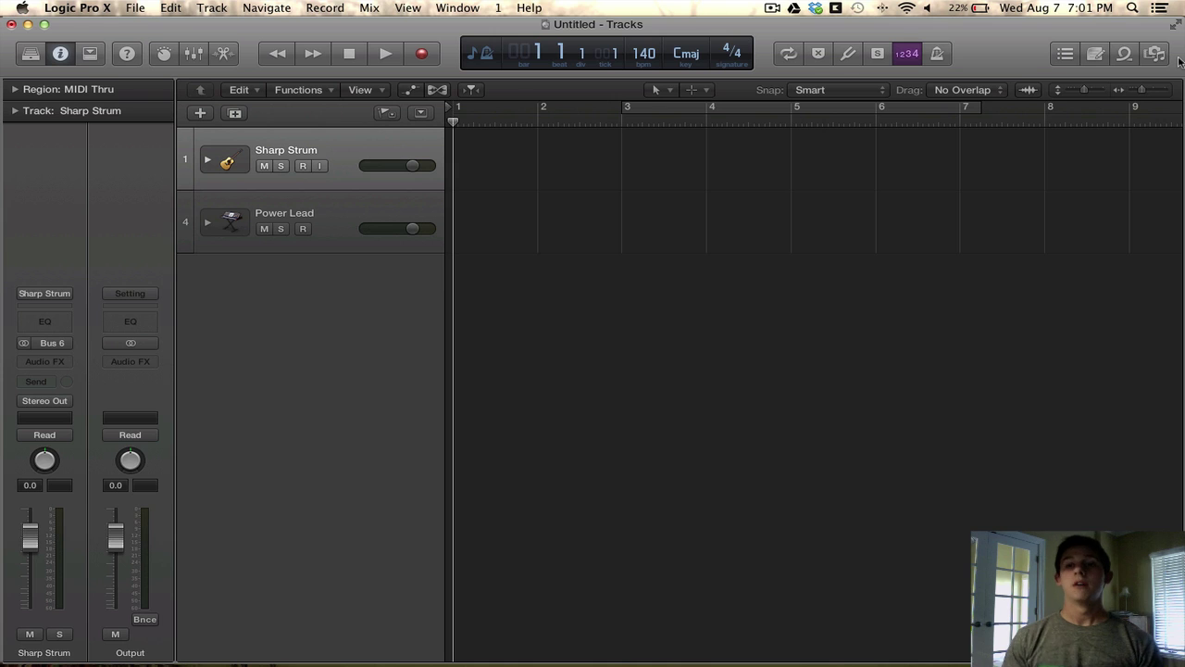
Step: Open the List Editors and view the Marker, Tempo and Signature lists
{"action": "left_click", "coordinate": [1065, 54]}
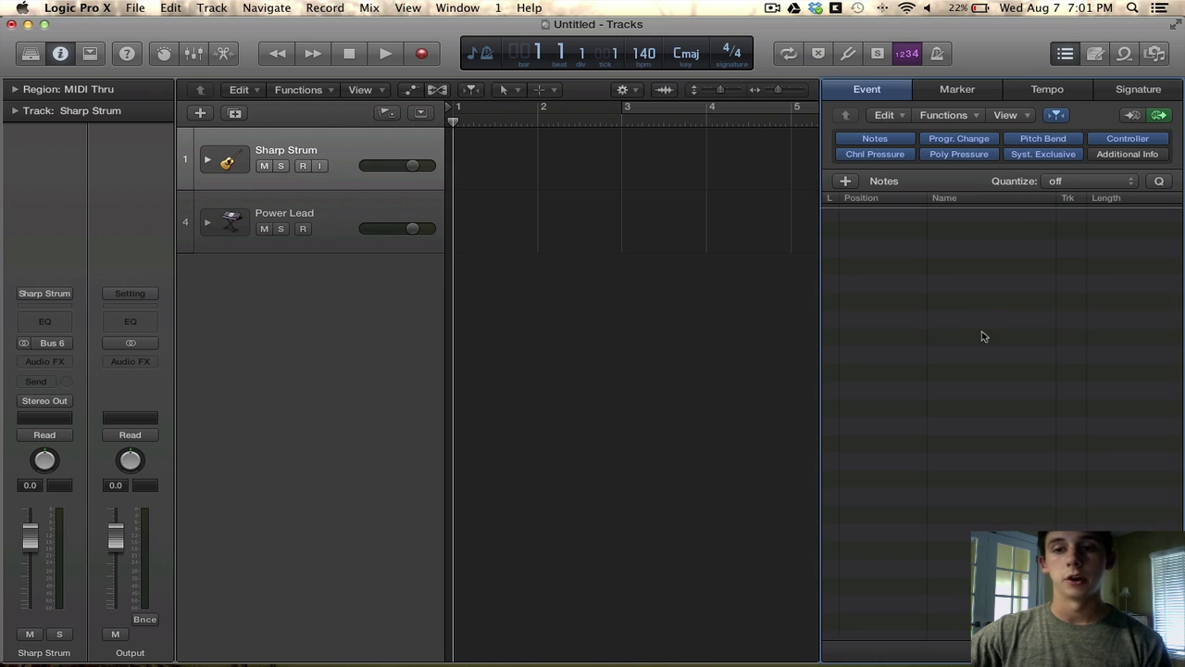
{"action": "left_click", "coordinate": [963, 89]}
{"action": "left_click", "coordinate": [1062, 94]}
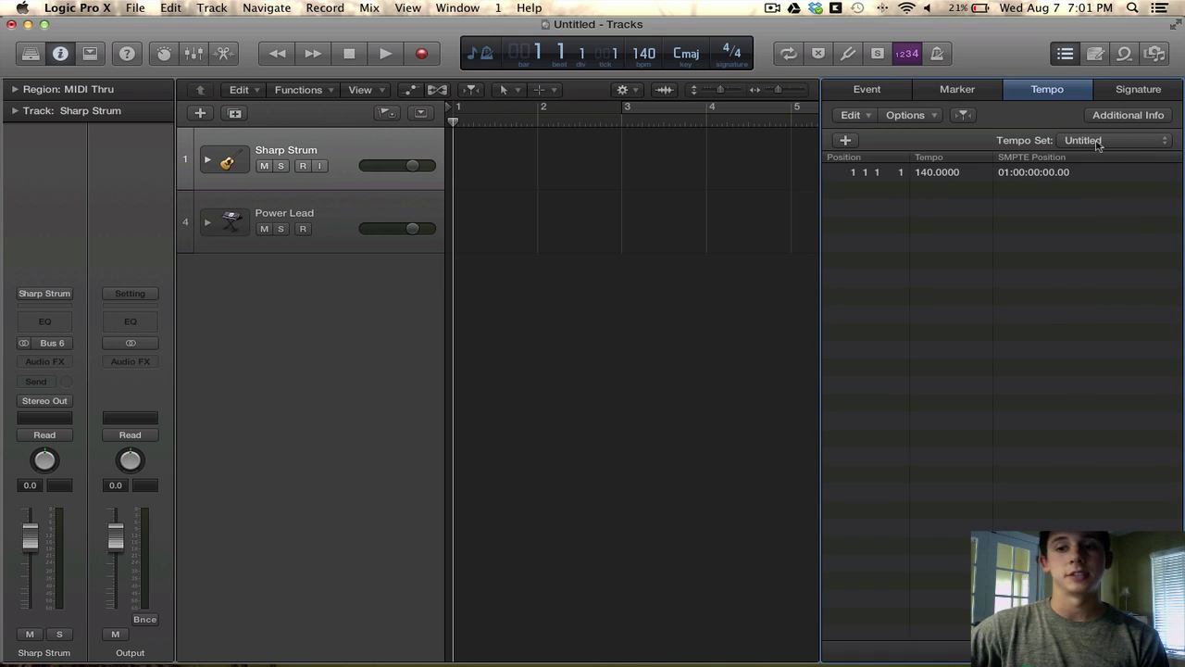
{"action": "left_click", "coordinate": [1129, 93]}
Step: Return to the Event list, then replace the List Editors with the Note Pad
{"action": "left_click", "coordinate": [868, 90]}
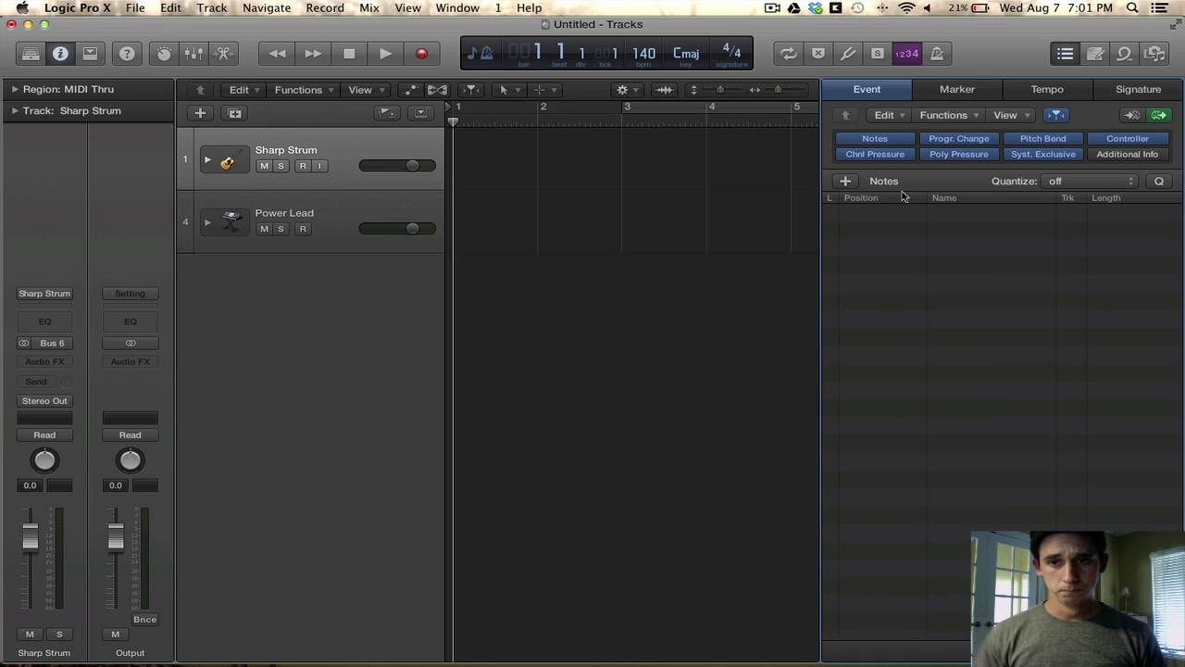
{"action": "left_click", "coordinate": [1066, 54]}
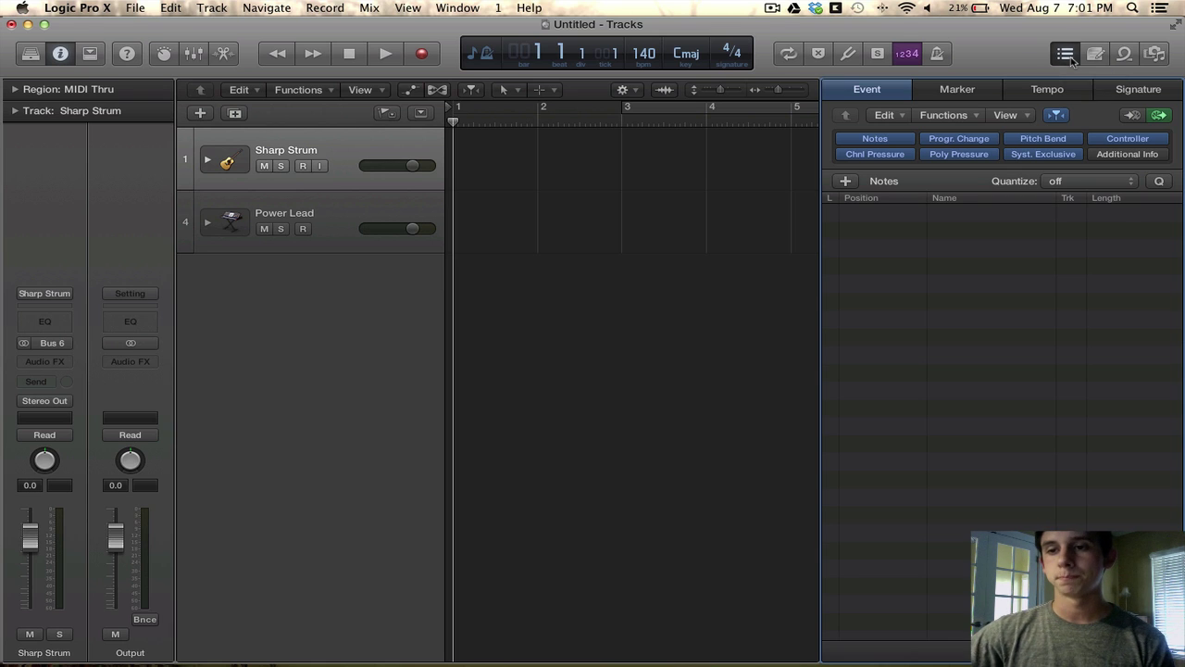
{"action": "left_click", "coordinate": [1096, 53]}
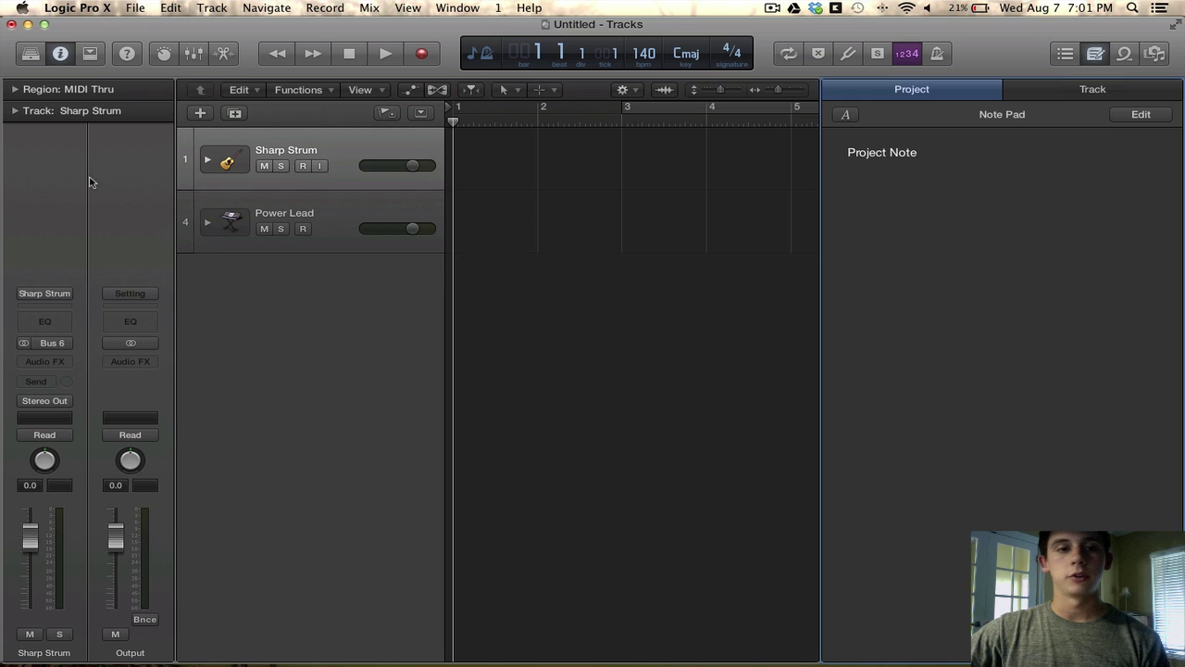
Step: Write 'Track Note' as the Sharp Strum track's own note in the Note Pad
{"action": "left_click", "coordinate": [343, 206]}
{"action": "left_click", "coordinate": [344, 187]}
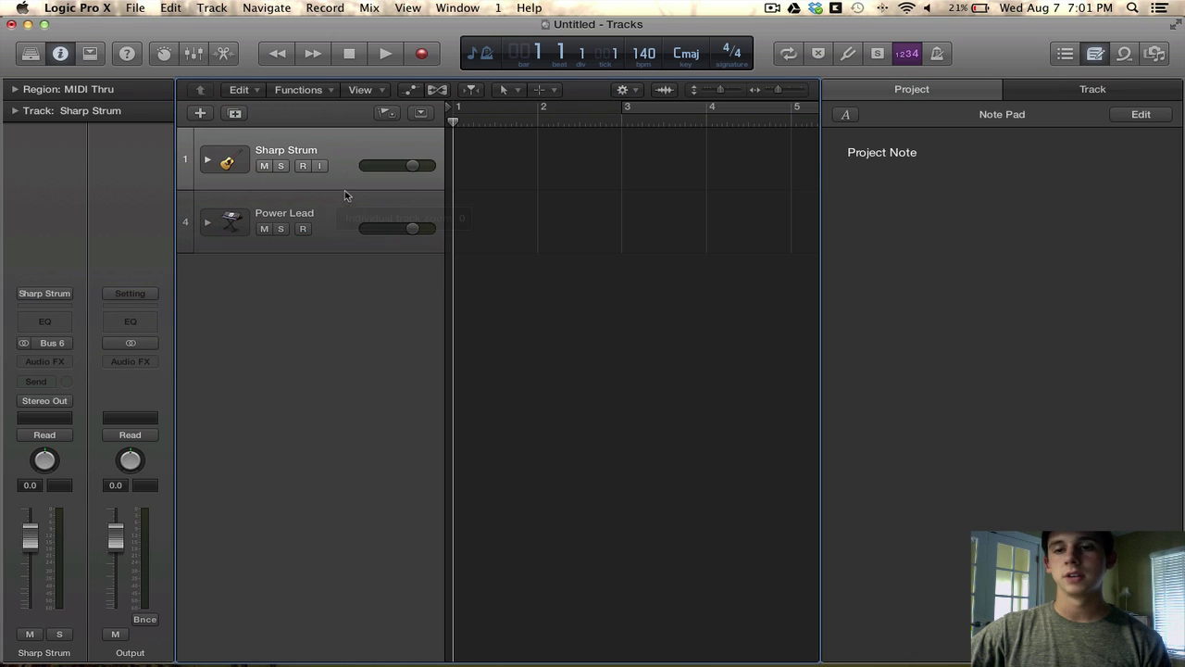
{"action": "left_click", "coordinate": [1089, 94]}
{"action": "left_click", "coordinate": [1146, 115]}
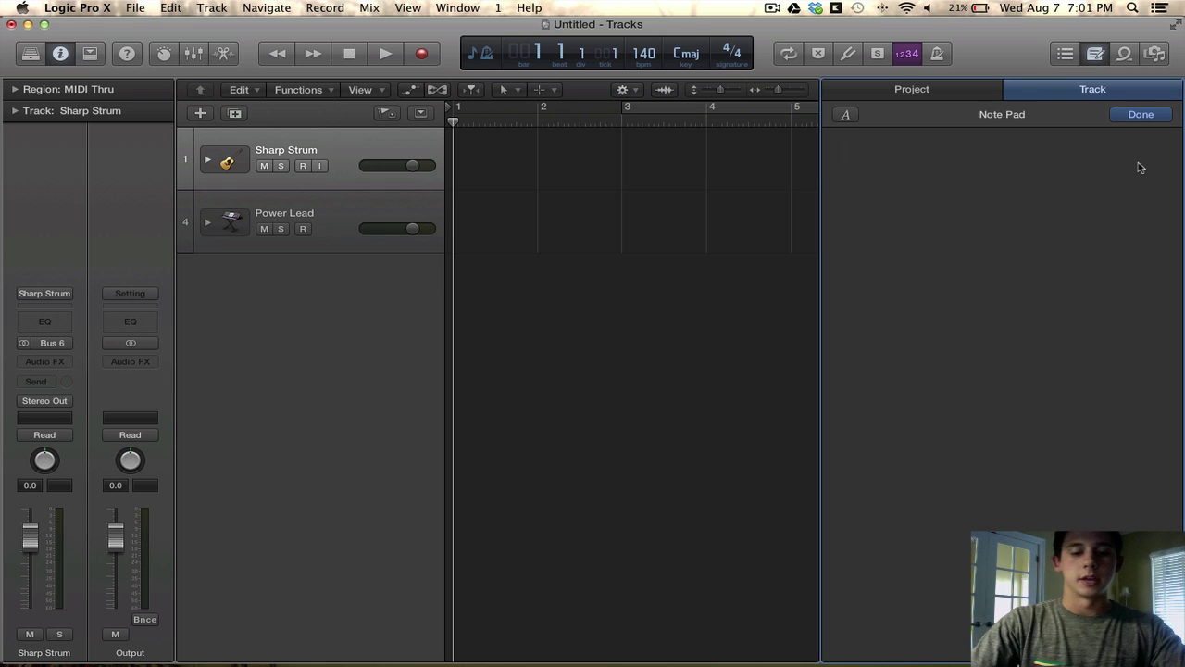
{"action": "type", "text": "Track Note"}
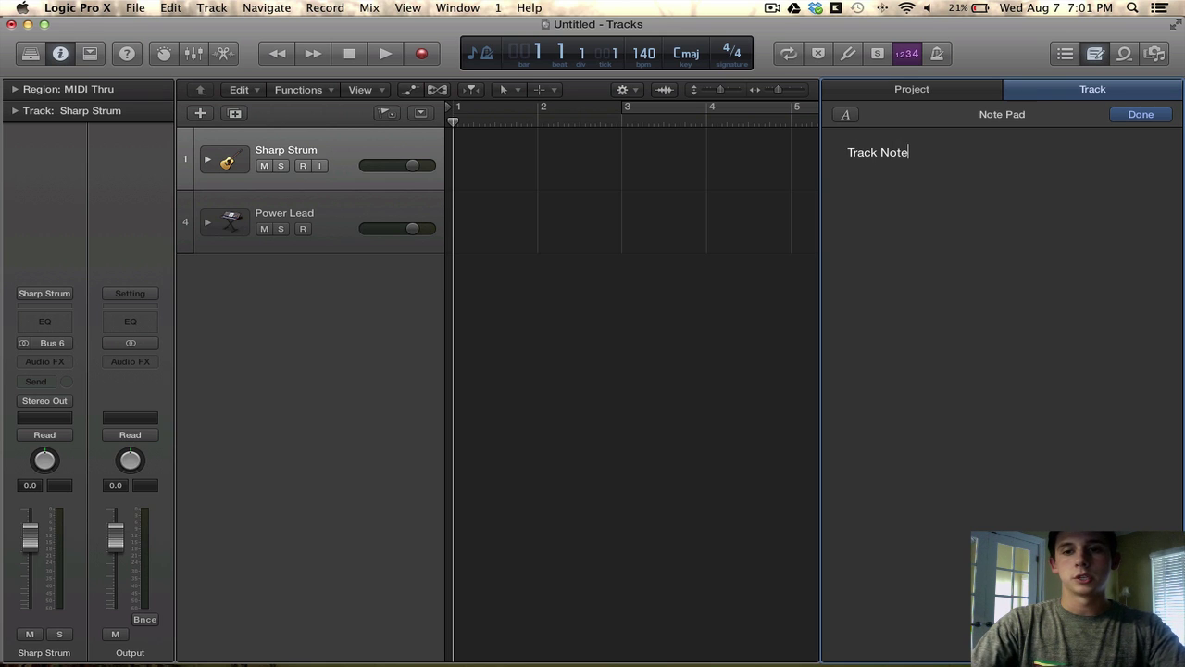
{"action": "left_click", "coordinate": [1135, 120]}
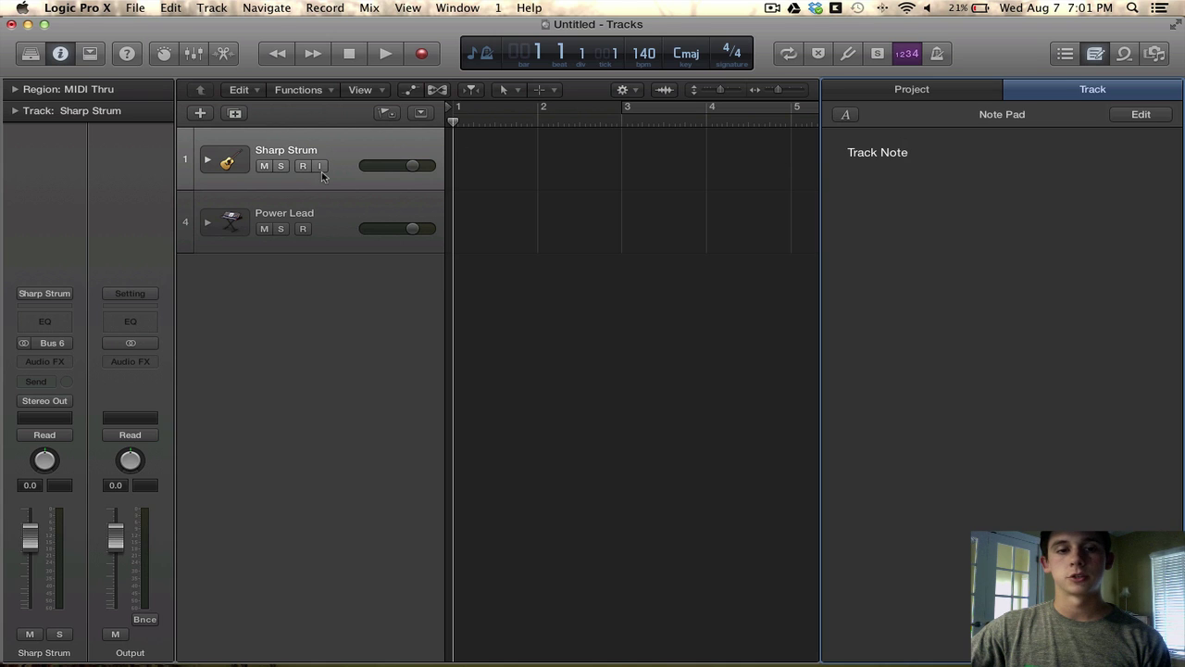
Step: Compare the Power Lead and Sharp Strum track notes, then return to the Project Note
{"action": "left_click", "coordinate": [323, 214]}
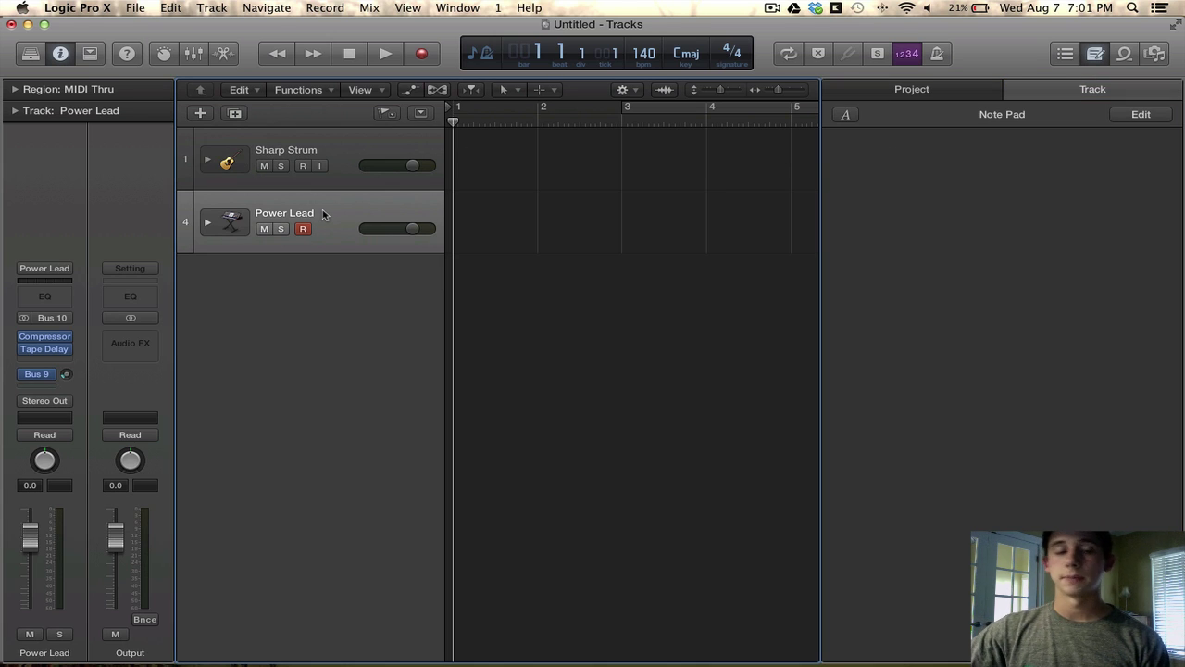
{"action": "left_click", "coordinate": [359, 154]}
{"action": "left_click", "coordinate": [963, 88]}
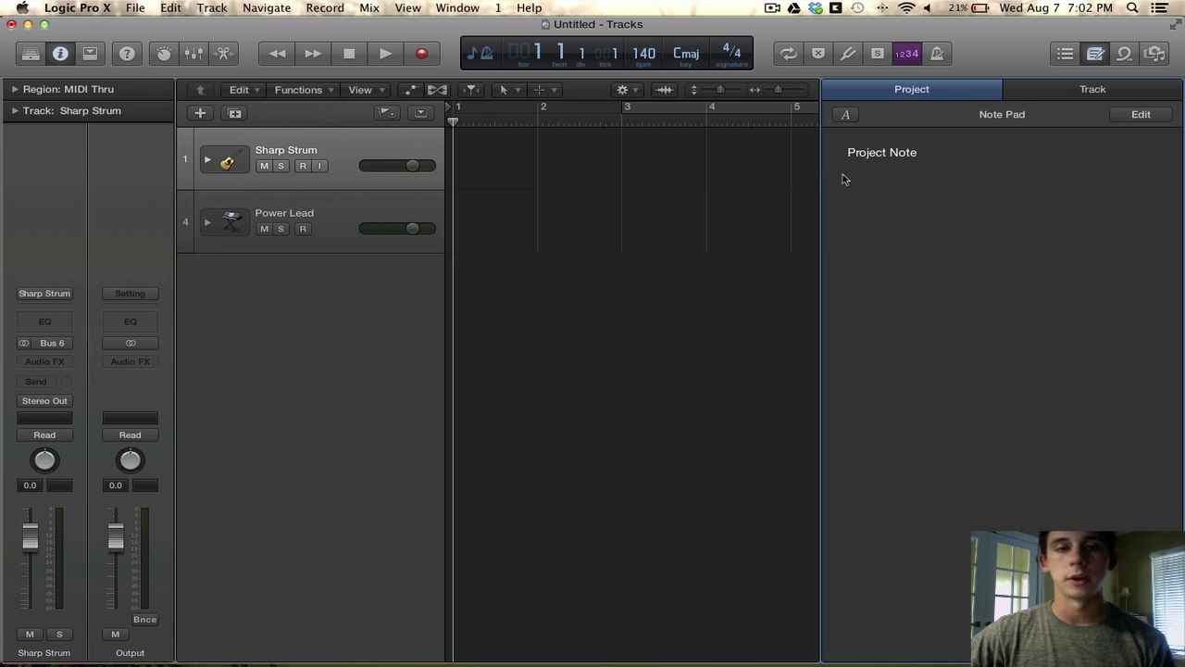
Step: Close the Note Pad, briefly view the Apple Loops library, then open the media Browser
{"action": "left_click", "coordinate": [1096, 52]}
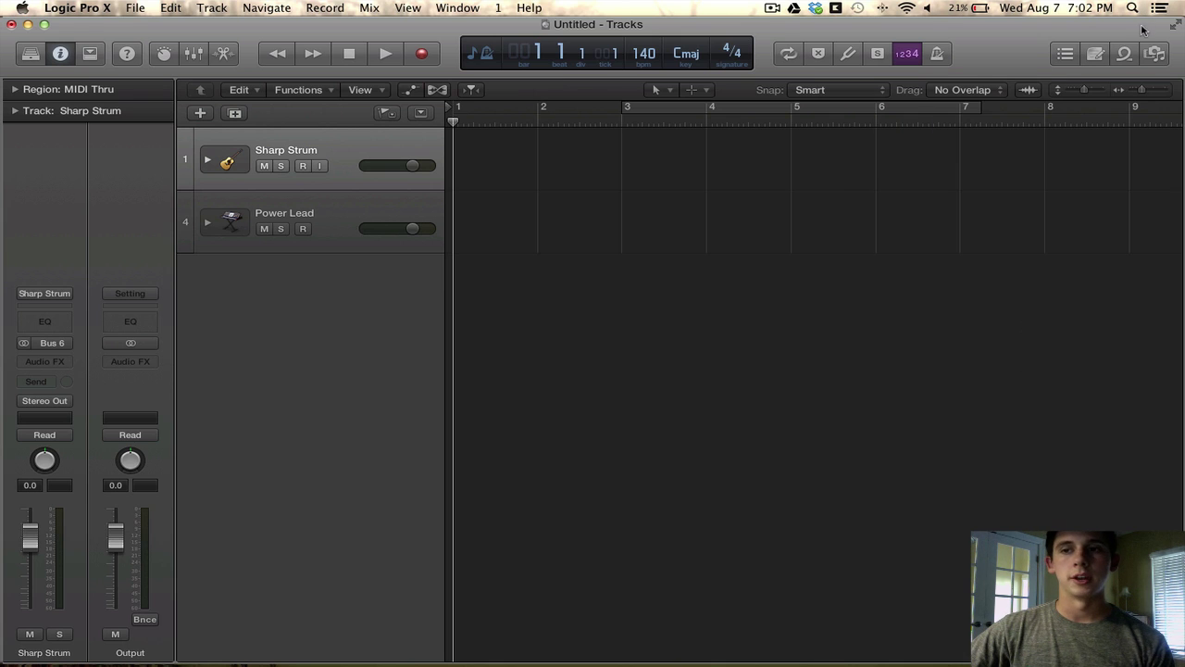
{"action": "left_click", "coordinate": [1124, 53]}
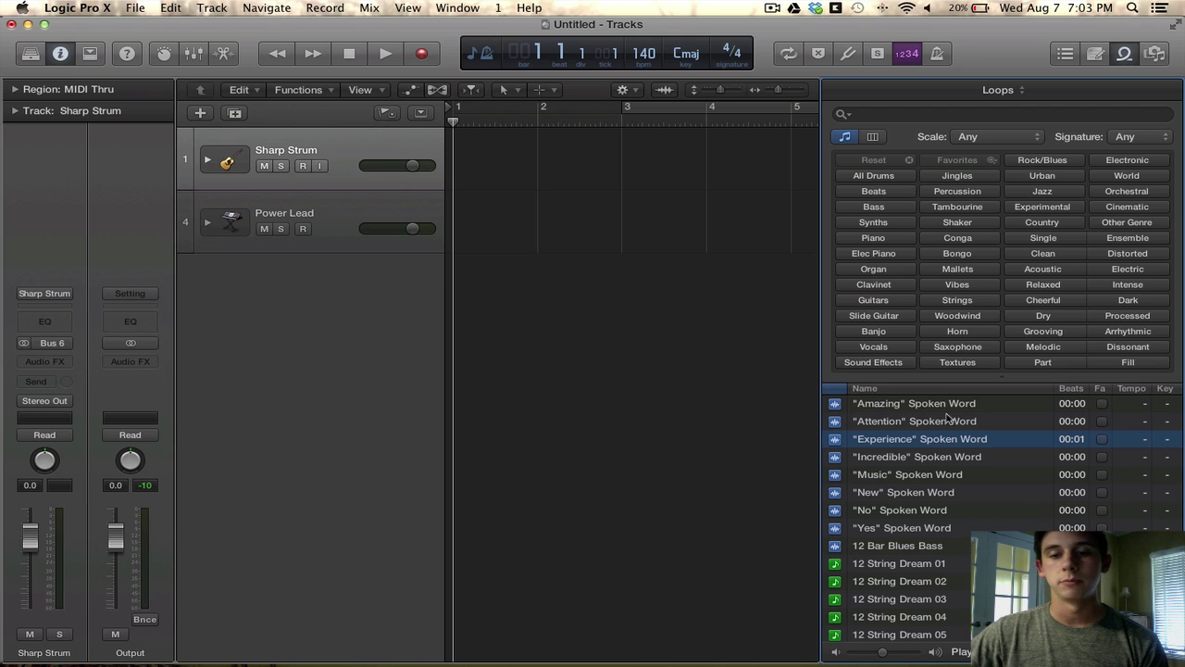
{"action": "left_click", "coordinate": [1124, 53]}
{"action": "left_click", "coordinate": [1162, 53]}
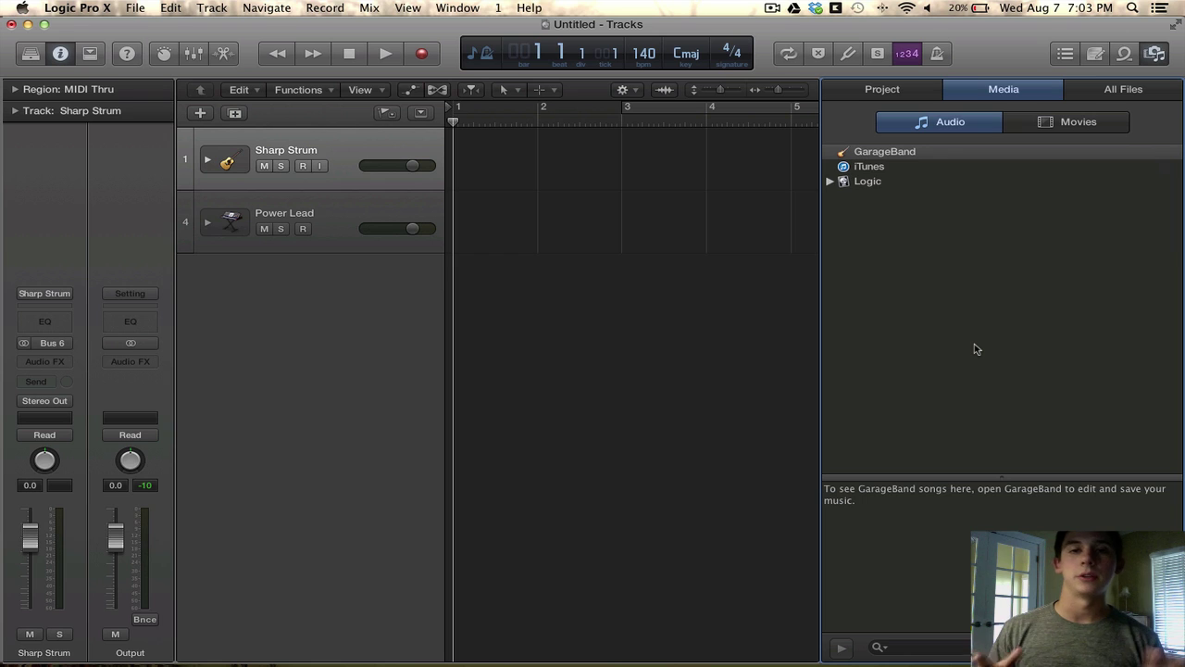
Step: Expand the iTunes library, look at All Files, then hide the file browser
{"action": "double_click", "coordinate": [1100, 171]}
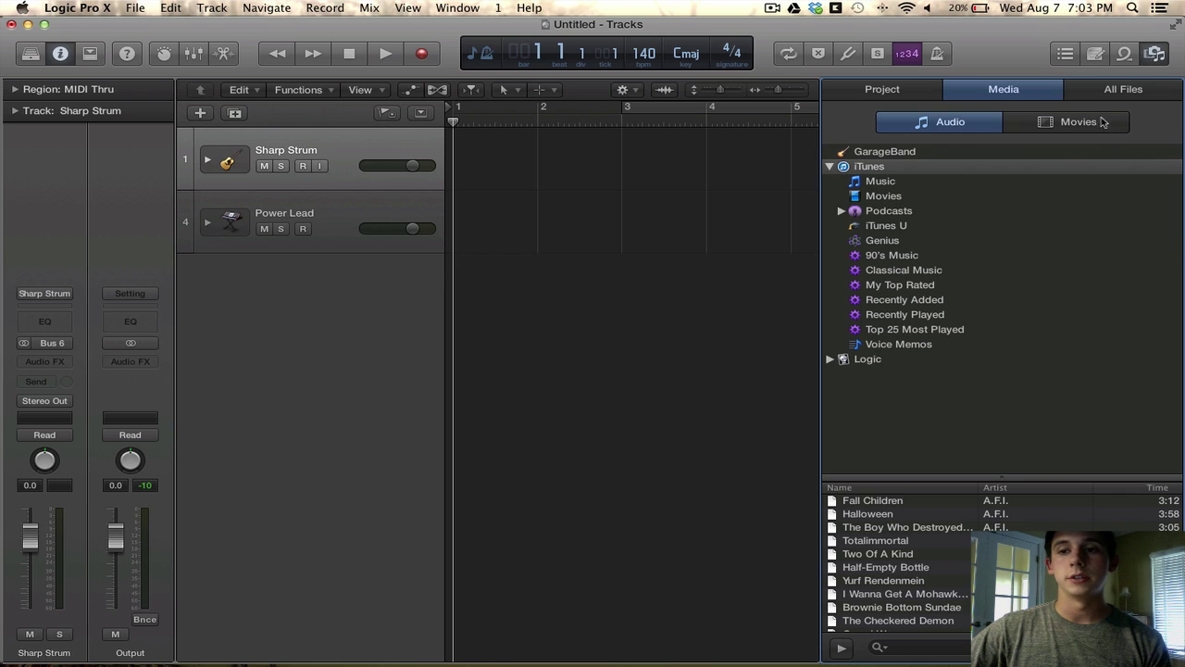
{"action": "left_click", "coordinate": [1131, 93]}
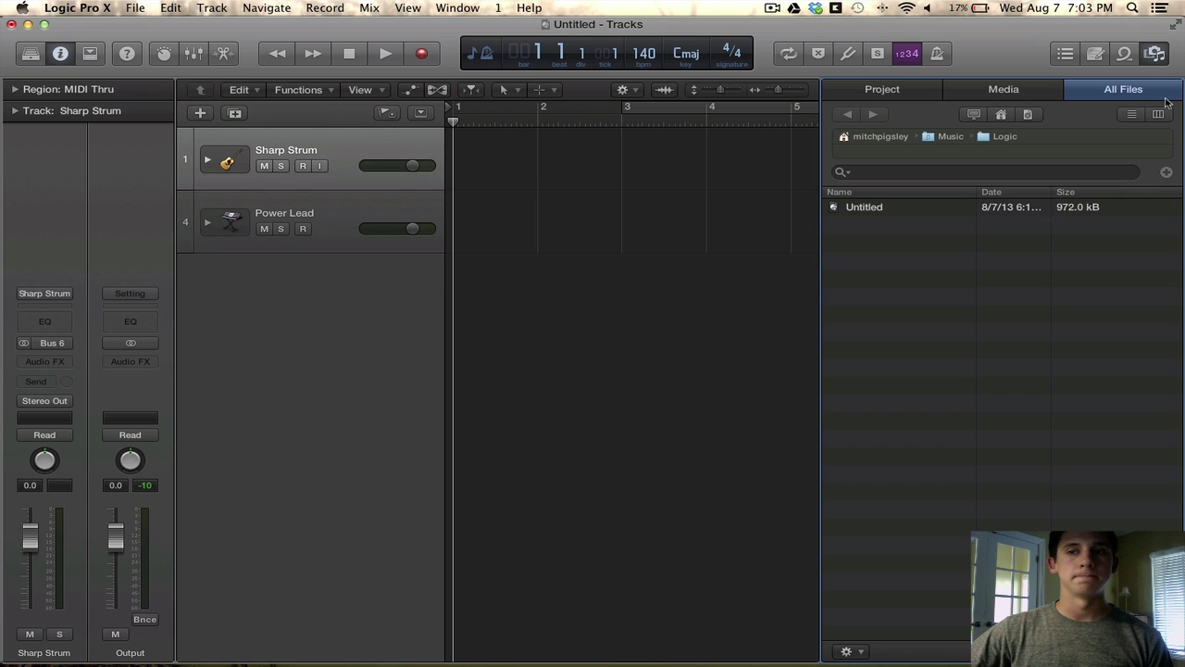
{"action": "left_click", "coordinate": [1154, 55]}
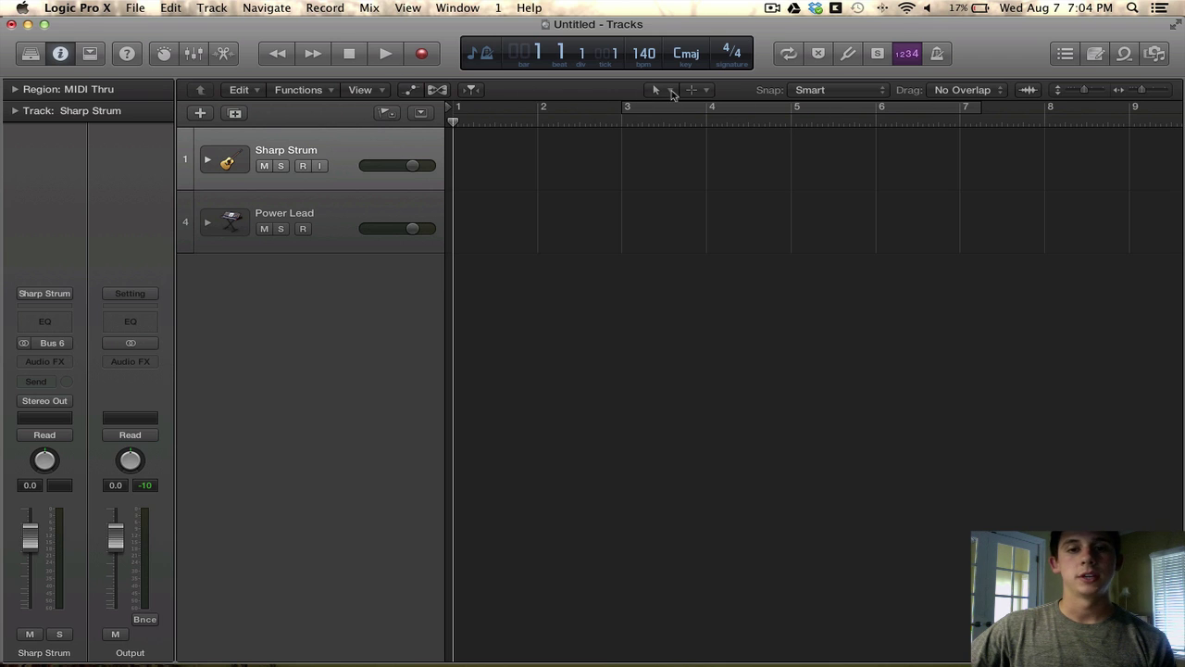
Step: Bring up the Left-click Tool menu by button and with T, keeping the current tool
{"action": "left_click", "coordinate": [667, 92]}
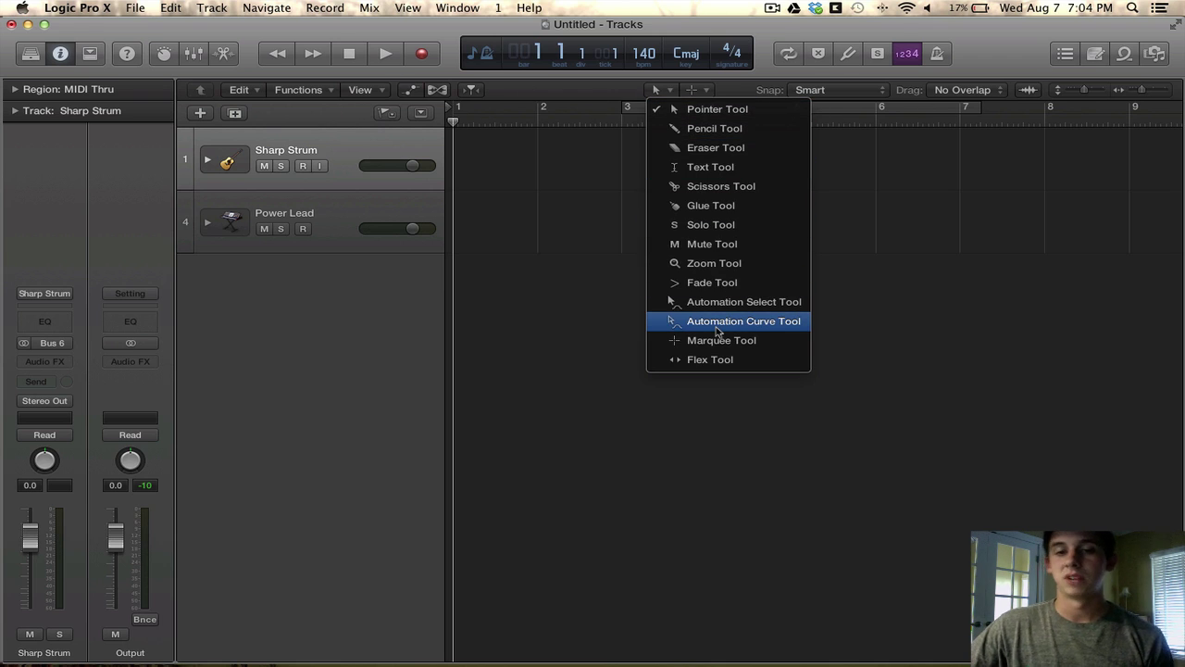
{"action": "left_click", "coordinate": [698, 288]}
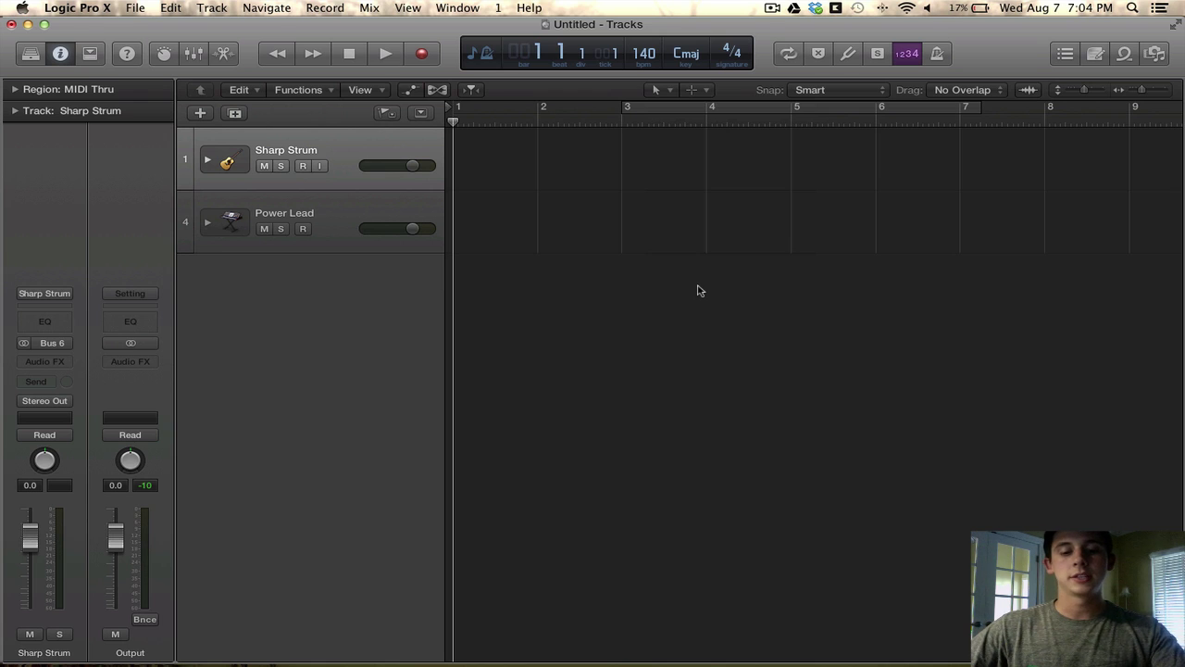
{"action": "key", "text": "t"}
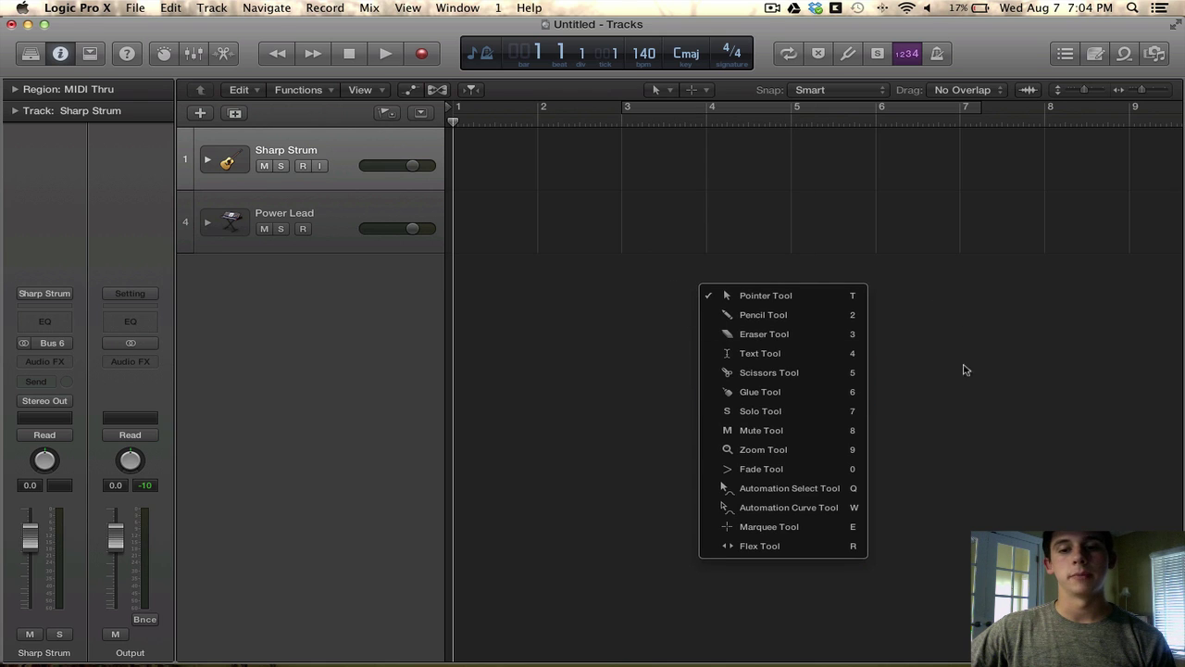
{"action": "key", "text": "Escape"}
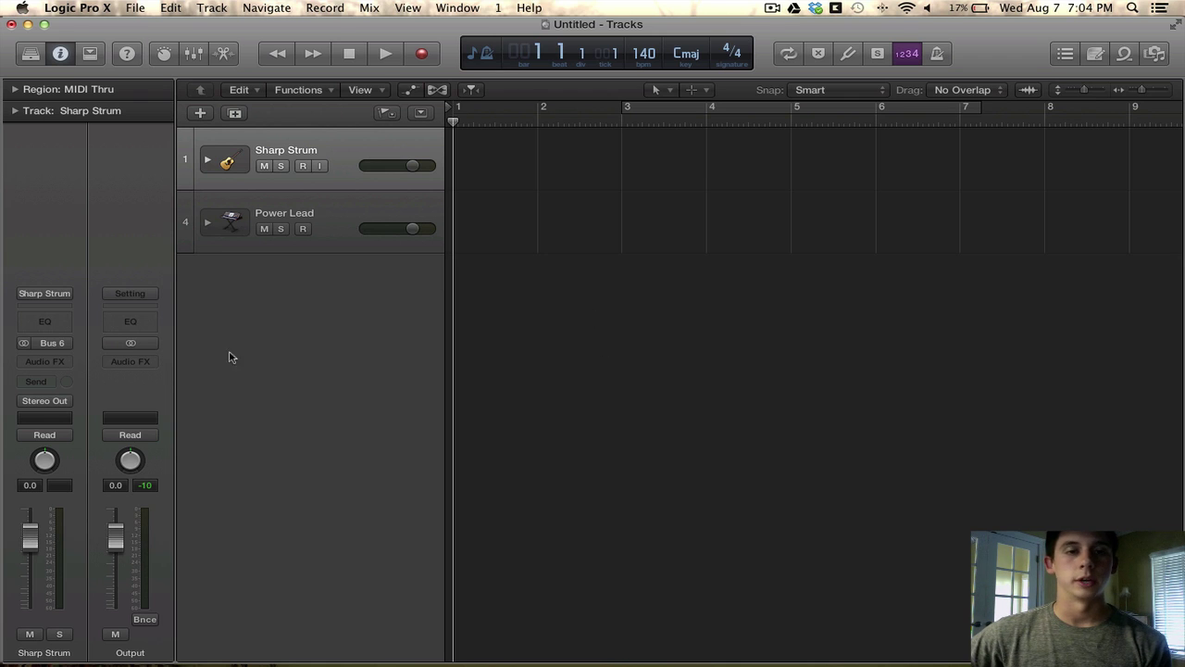
Step: Toggle track automation view on and off twice, leaving it hidden
{"action": "left_click", "coordinate": [410, 90]}
{"action": "left_click", "coordinate": [415, 92]}
{"action": "left_click", "coordinate": [437, 90]}
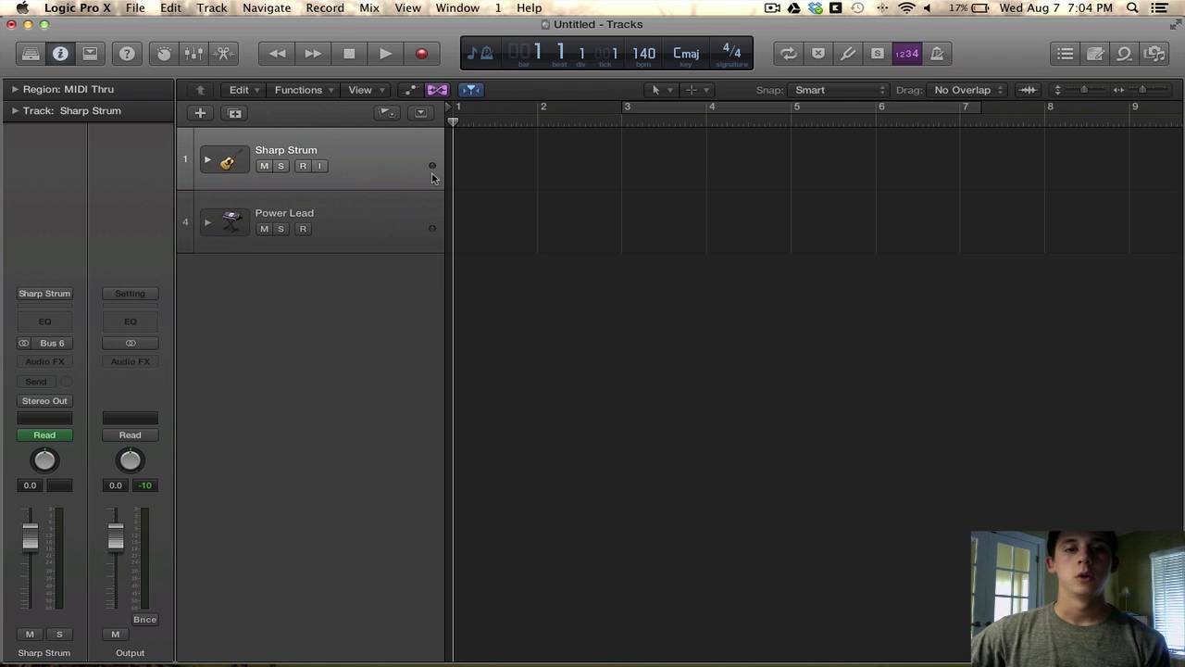
{"action": "left_click", "coordinate": [438, 92]}
Step: Set the playhead to bar 15 beat 4 with Catch off, then shorten the track rows
{"action": "left_click", "coordinate": [472, 89]}
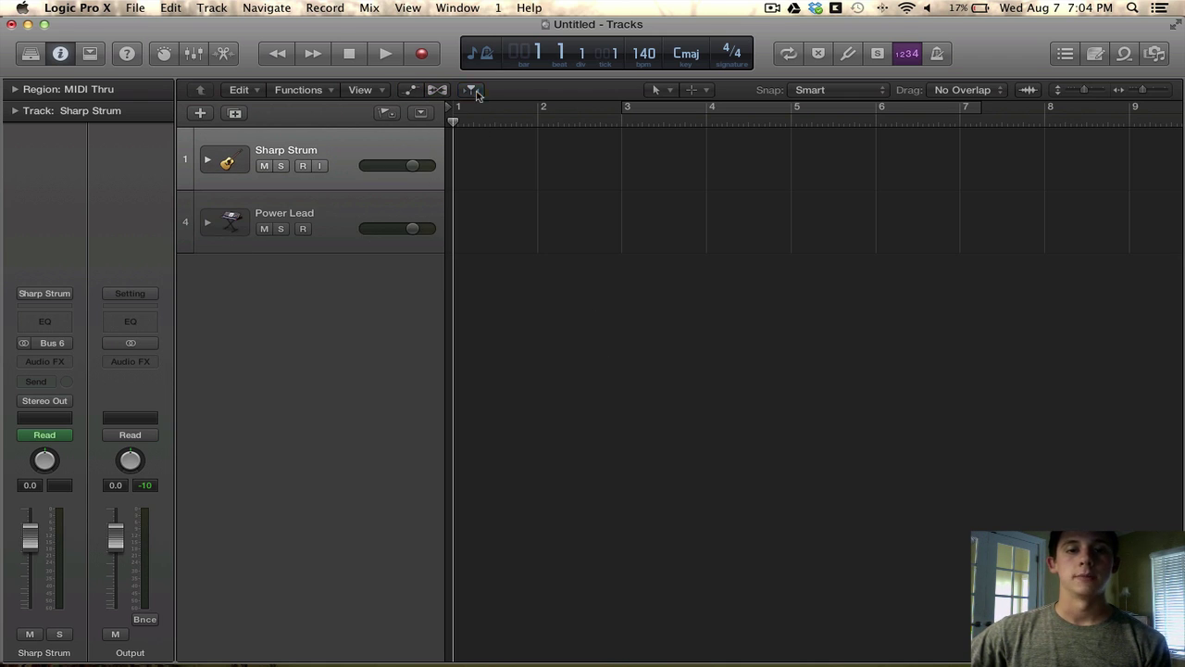
{"action": "scroll", "coordinate": [986, 180], "scroll_direction": "right", "scroll_amount": 5}
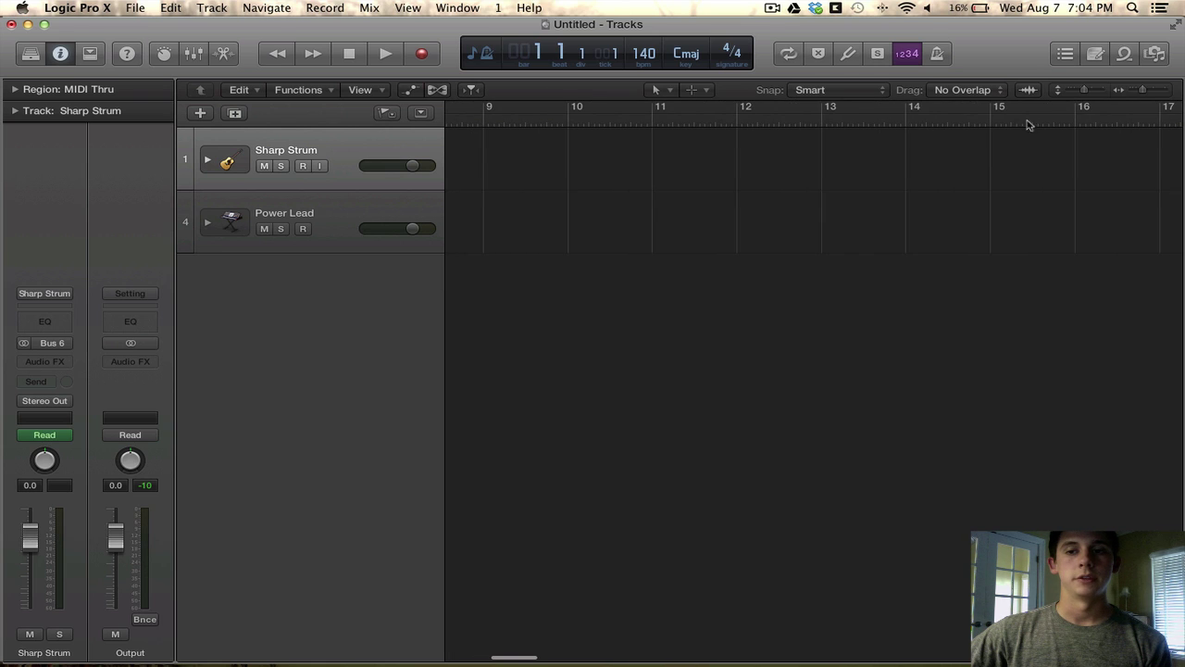
{"action": "left_click", "coordinate": [1037, 116]}
{"action": "scroll", "coordinate": [876, 201], "scroll_direction": "left", "scroll_amount": 10}
{"action": "left_click", "coordinate": [471, 90]}
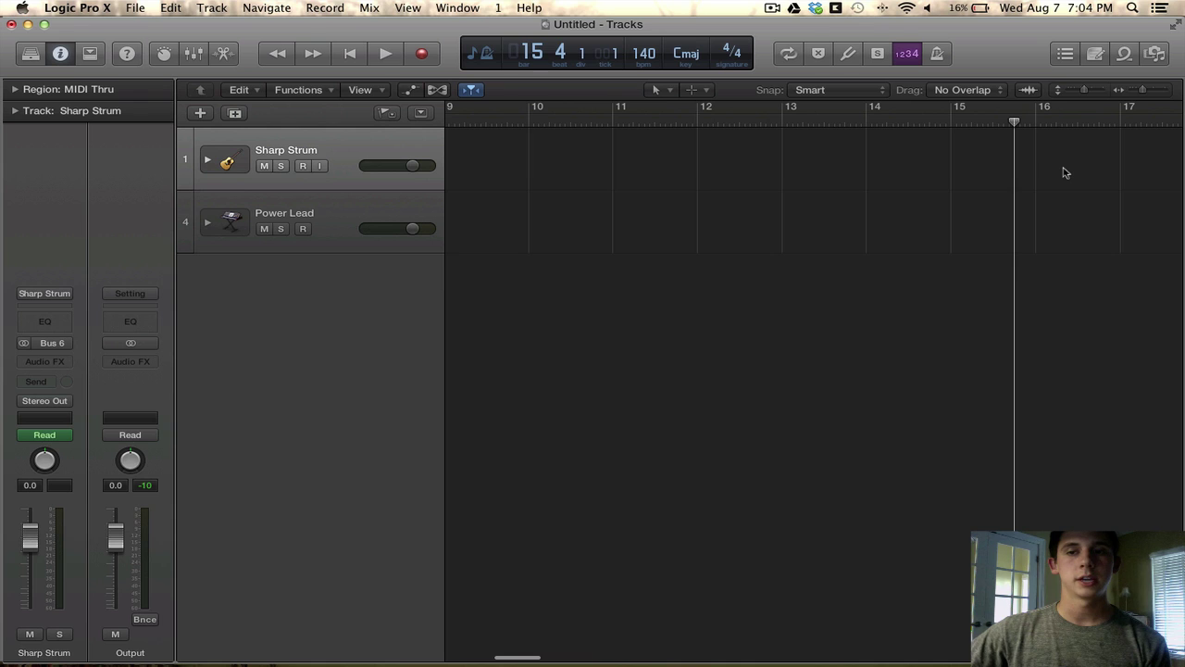
{"action": "left_click", "coordinate": [473, 89]}
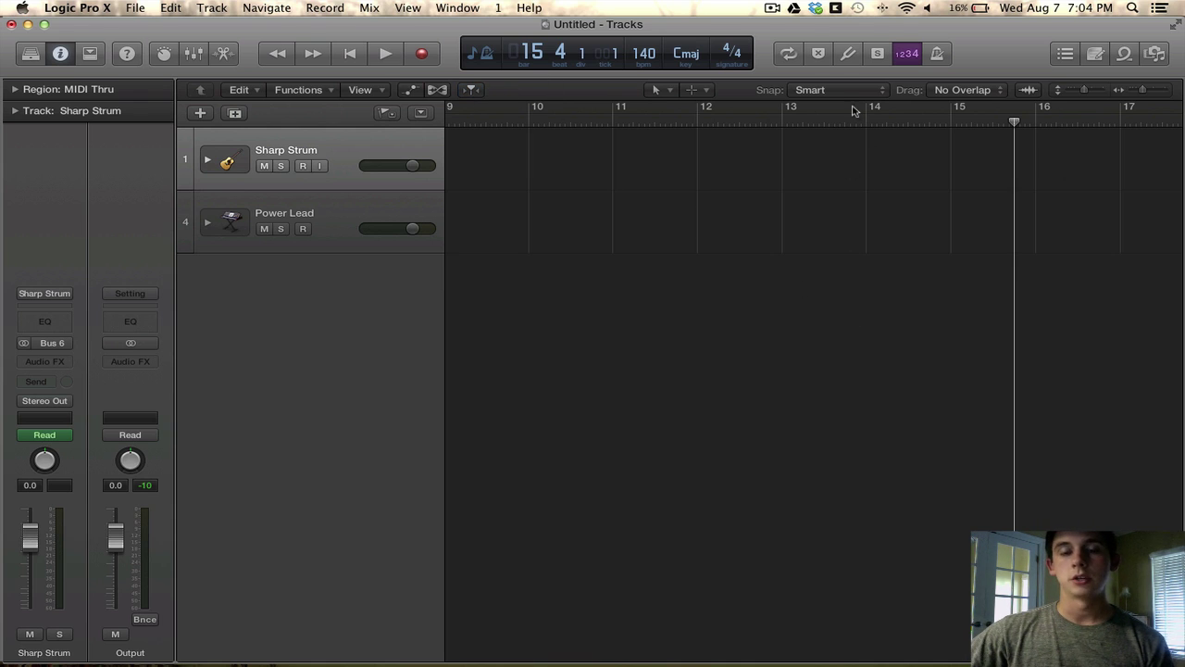
{"action": "mouse_move", "coordinate": [1084, 90]}
{"action": "left_mouse_down"}
{"action": "mouse_move", "coordinate": [1106, 90]}
{"action": "mouse_move", "coordinate": [1079, 90]}
{"action": "left_mouse_up"}
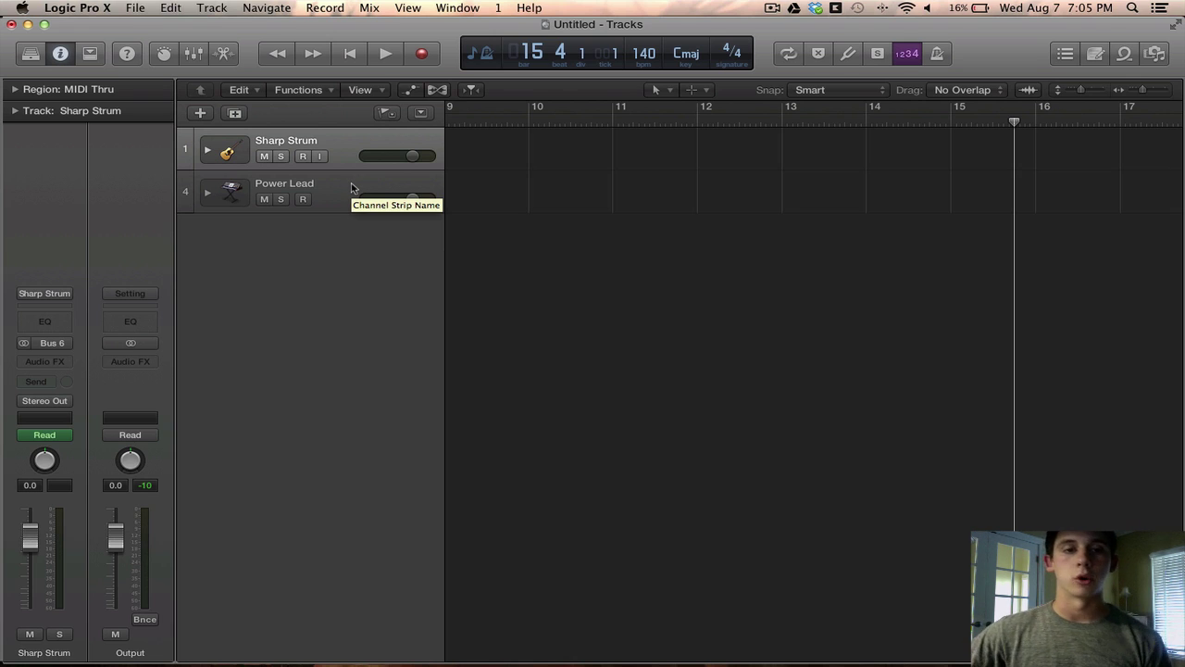
Step: Nudge the Sharp Strum fader to -0.3 dB and scrub the playhead to bar 4 beat 3
{"action": "mouse_move", "coordinate": [412, 157]}
{"action": "left_mouse_down"}
{"action": "mouse_move", "coordinate": [380, 159]}
{"action": "mouse_move", "coordinate": [412, 158]}
{"action": "left_mouse_up"}
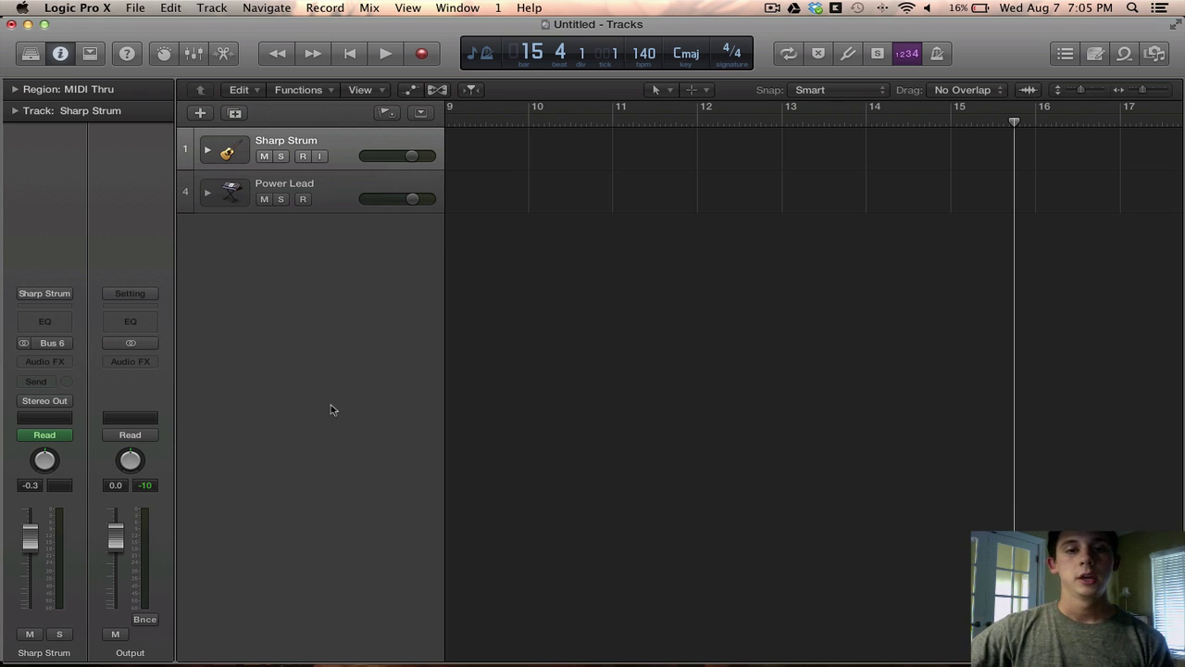
{"action": "scroll", "coordinate": [639, 148], "scroll_direction": "left", "scroll_amount": 5}
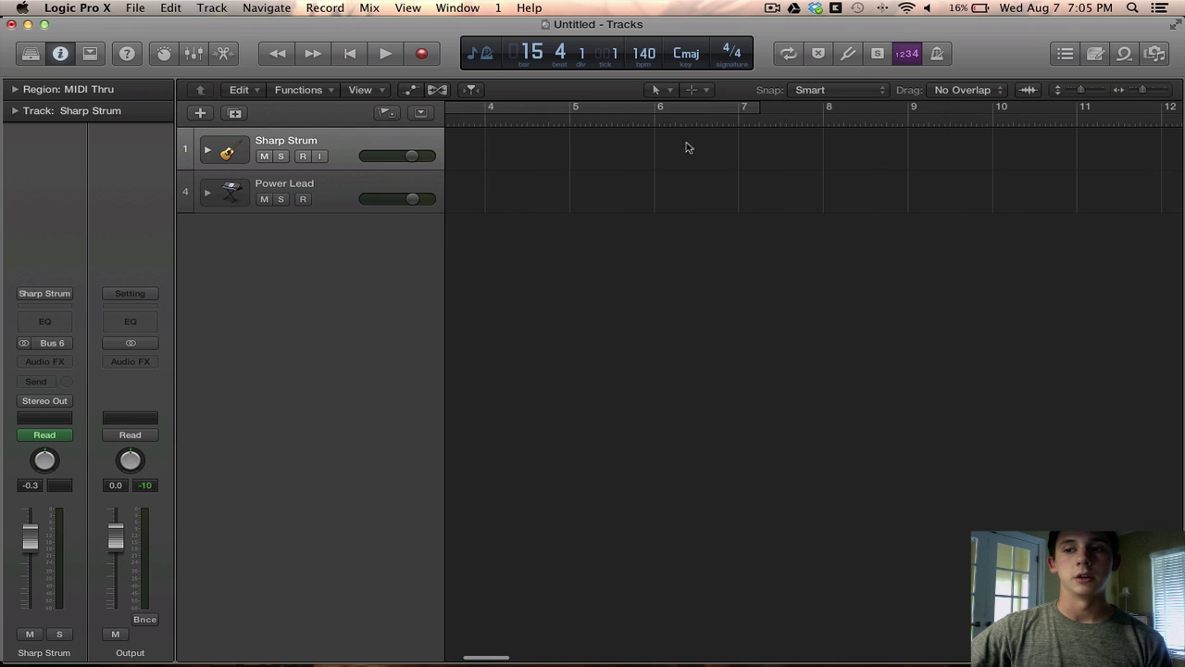
{"action": "left_click_drag", "start_coordinate": [704, 125], "coordinate": [545, 185]}
{"action": "scroll", "coordinate": [636, 238], "scroll_direction": "left", "scroll_amount": 3}
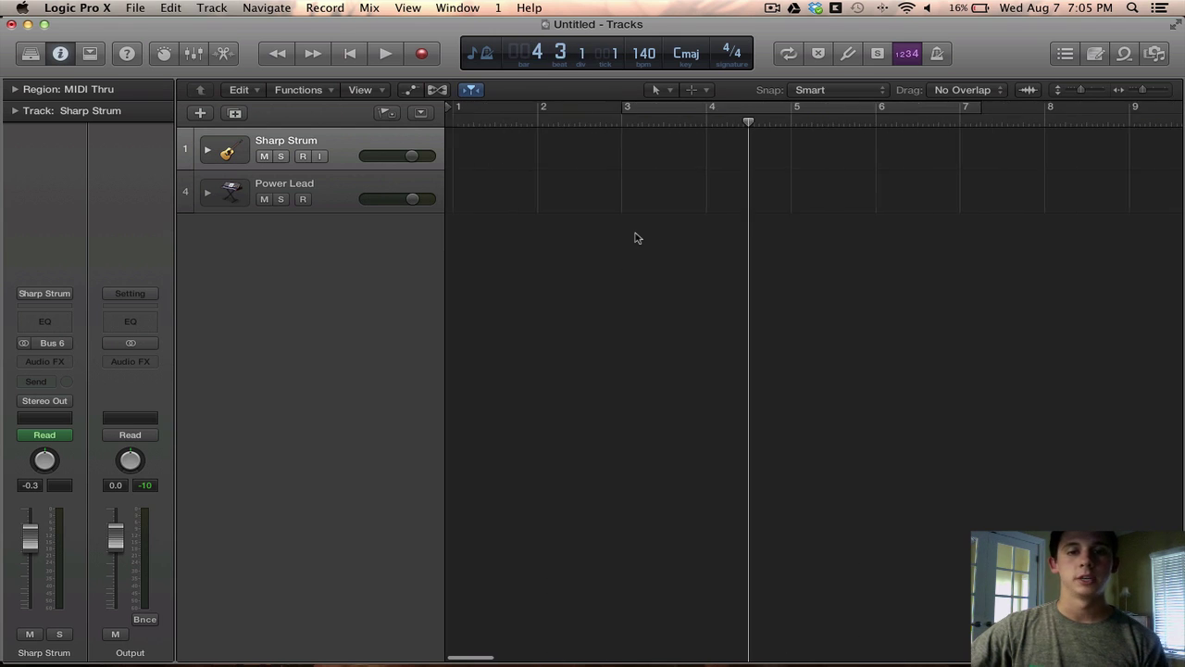